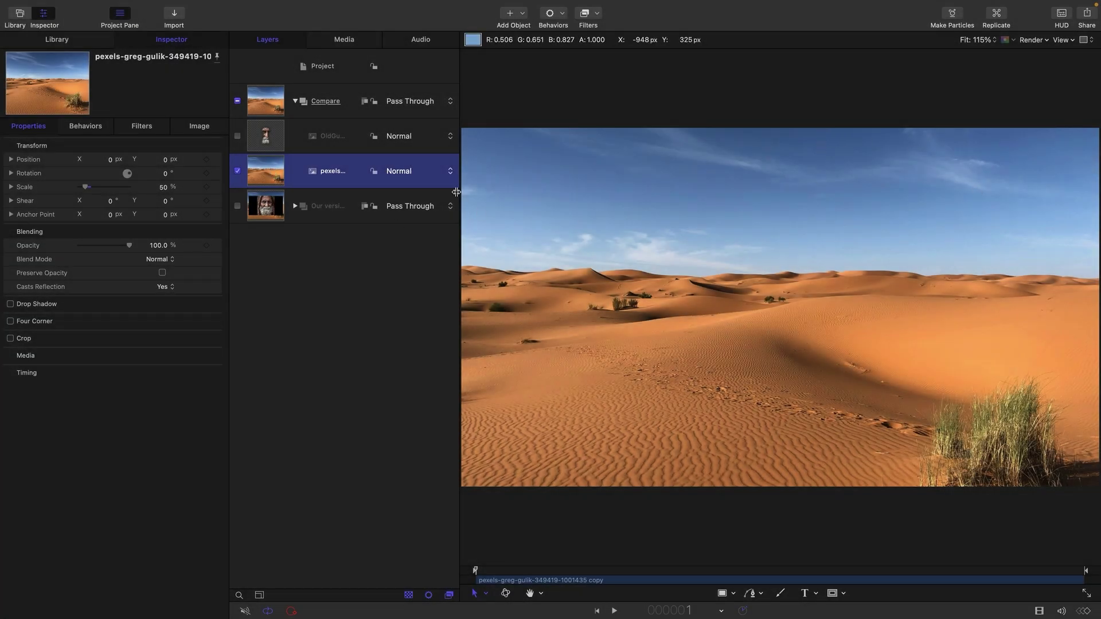
Enable the OldGuy face layer, solo it, and inspect it against transparency and as alpha.
{"action": "left_click", "coordinate": [264, 131]}
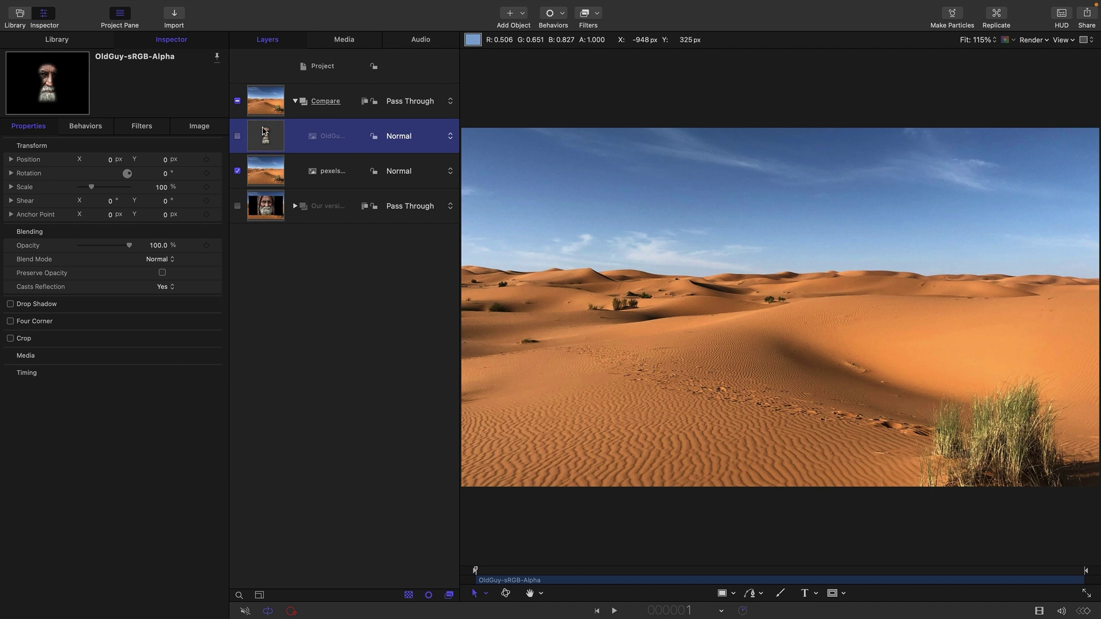
{"action": "left_click", "coordinate": [236, 136]}
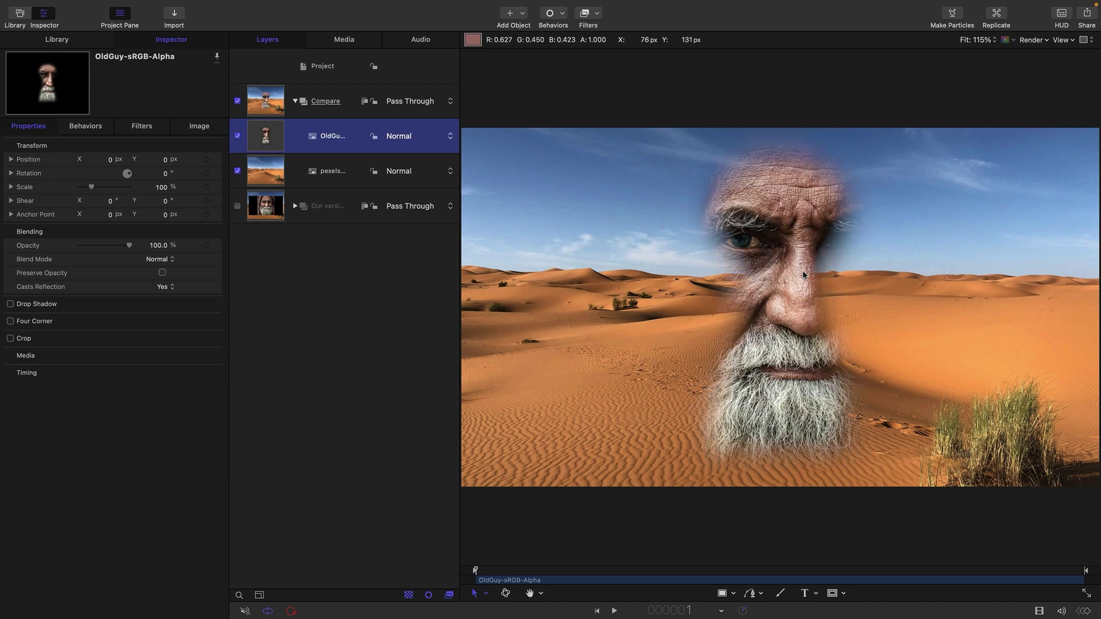
{"action": "right_click", "coordinate": [263, 130]}
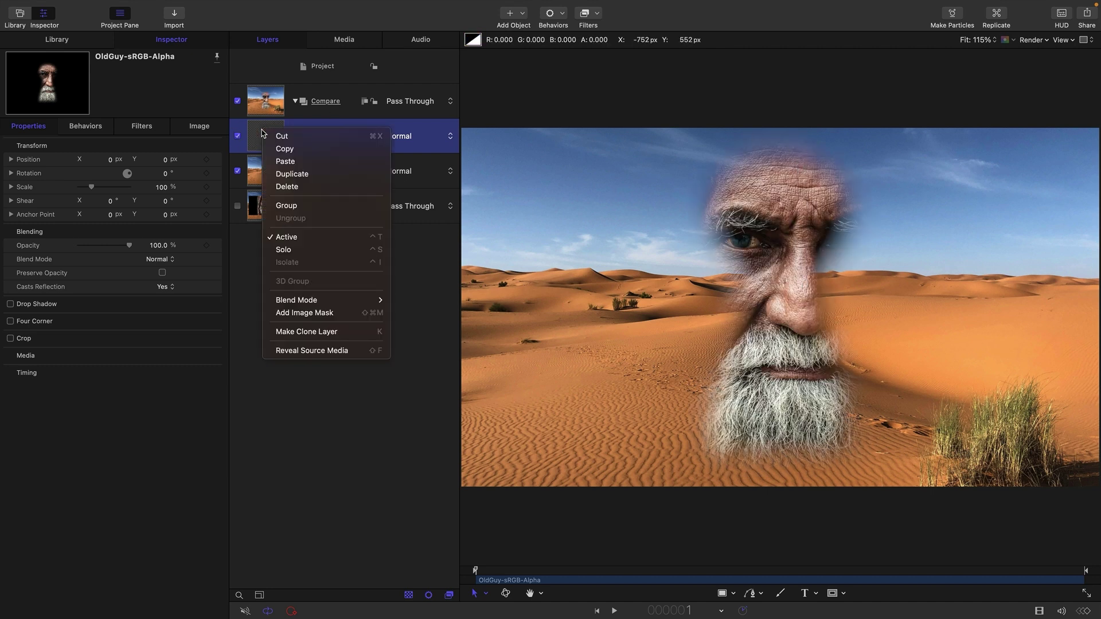
{"action": "left_click", "coordinate": [298, 250]}
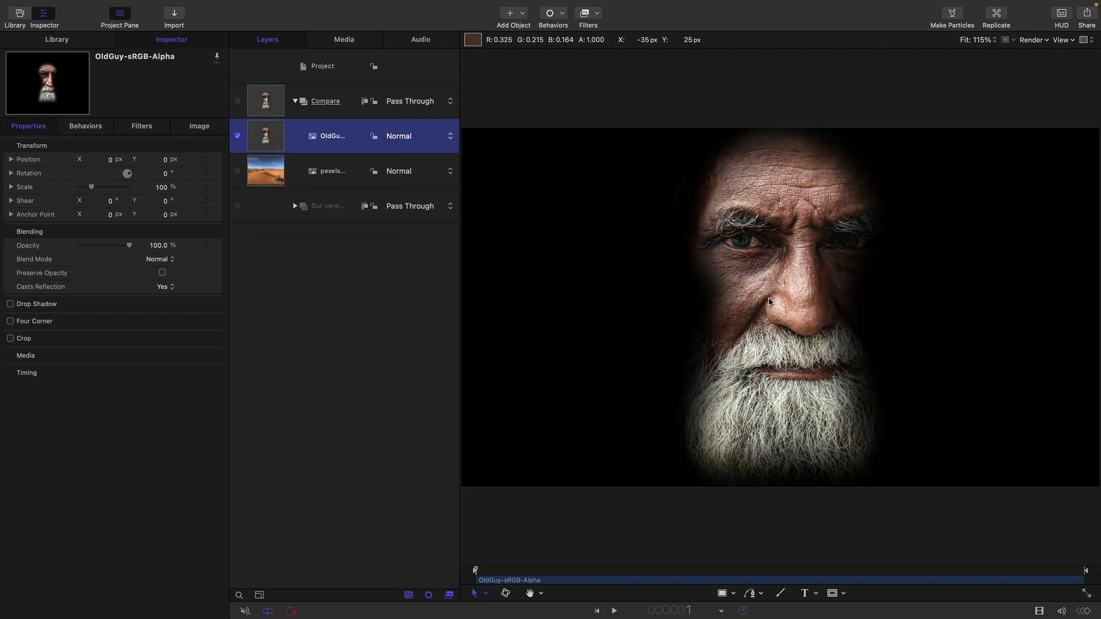
{"action": "key", "text": "shift+t"}
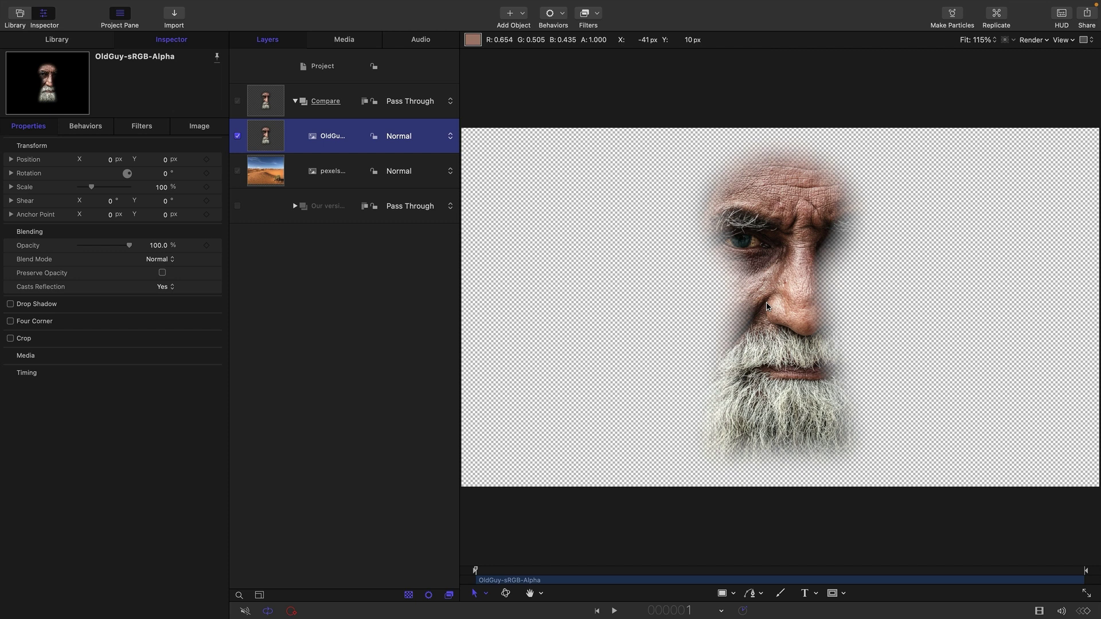
{"action": "key", "text": "shift+a"}
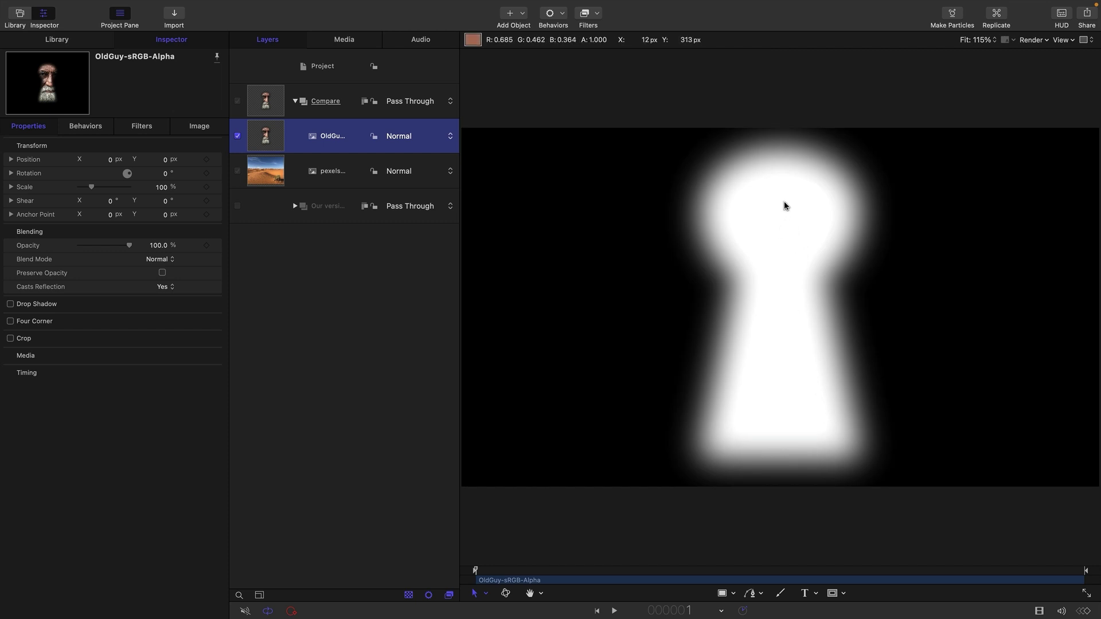
{"action": "key", "text": "shift+c"}
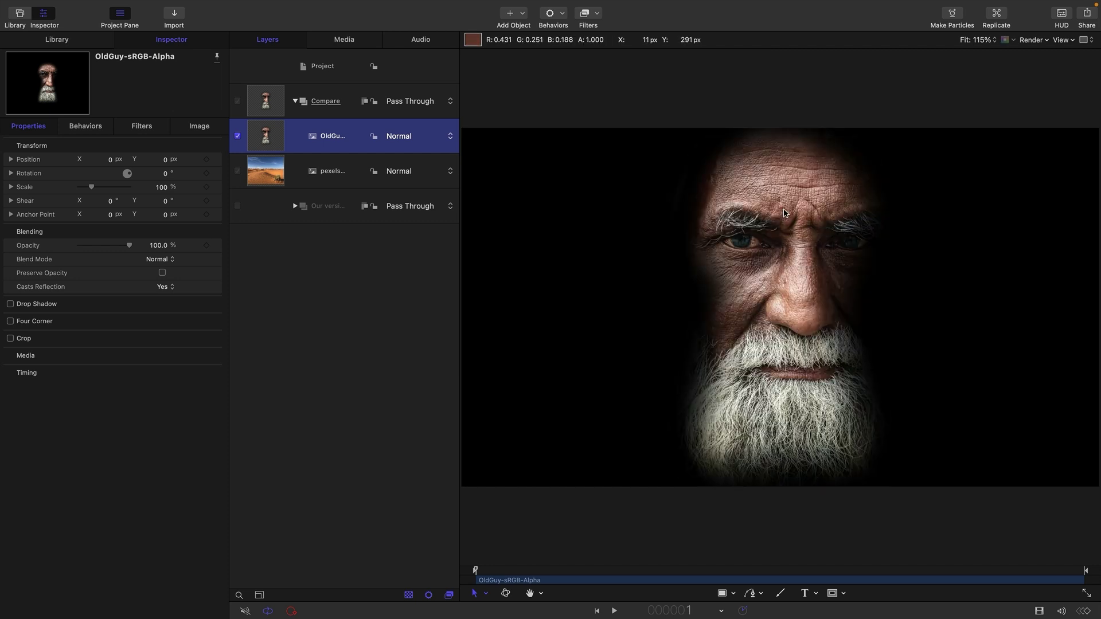
Unsolo the face layer and confirm its blend mode stays Normal.
{"action": "right_click", "coordinate": [271, 131]}
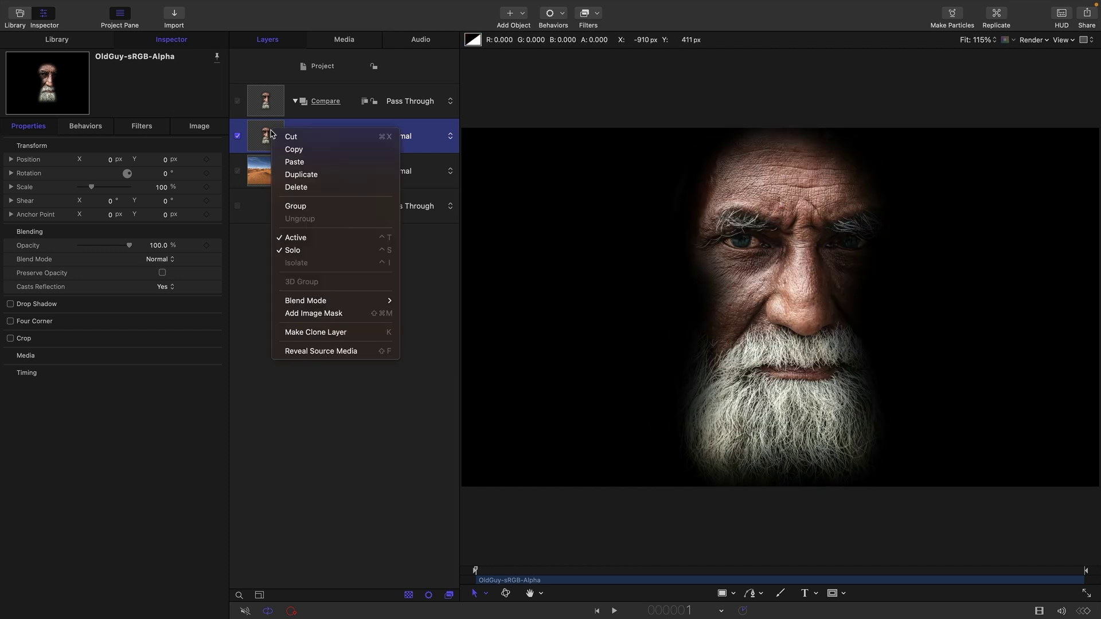
{"action": "left_click", "coordinate": [319, 251]}
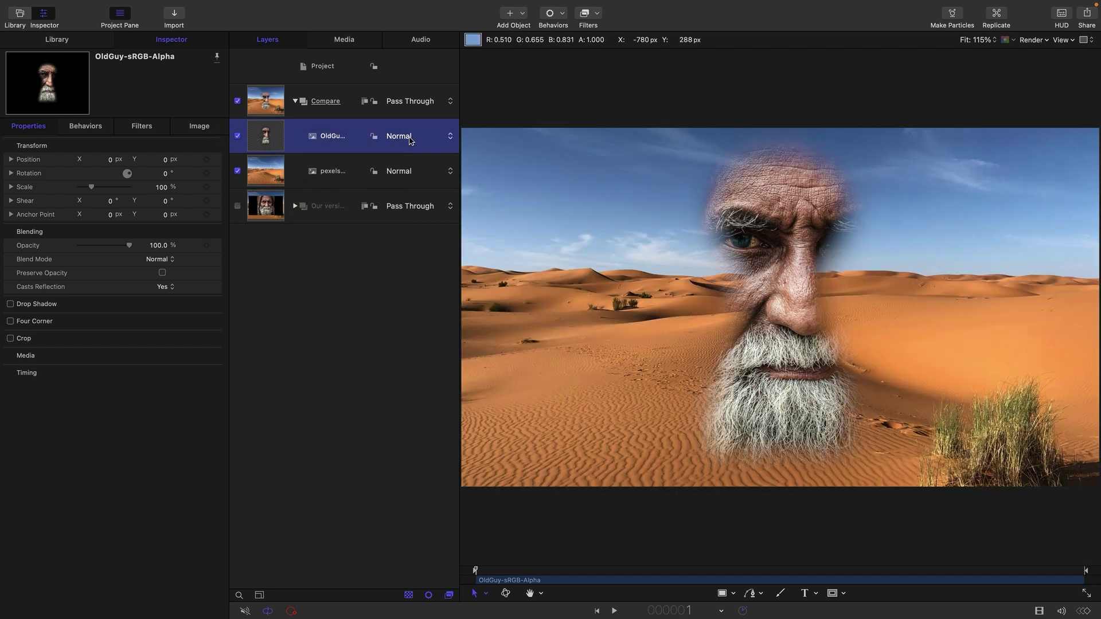
{"action": "left_click", "coordinate": [410, 138]}
{"action": "left_click", "coordinate": [411, 139]}
Collapse and switch off the Compare group, then enable and expand Our version.
{"action": "left_click", "coordinate": [295, 102]}
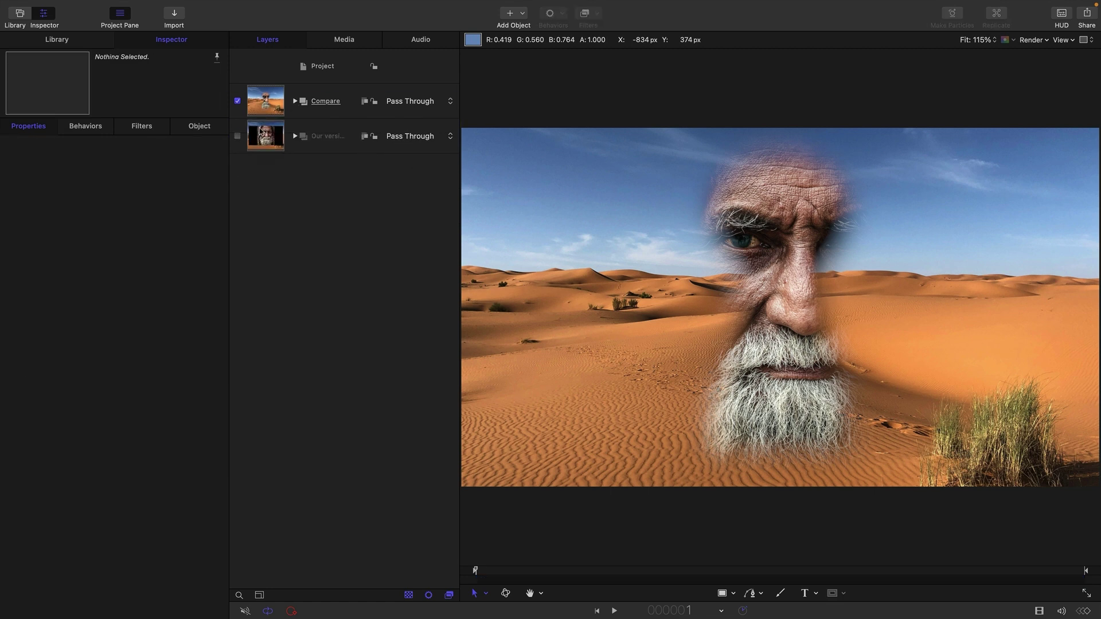
{"action": "left_click", "coordinate": [237, 101]}
{"action": "left_click", "coordinate": [238, 137]}
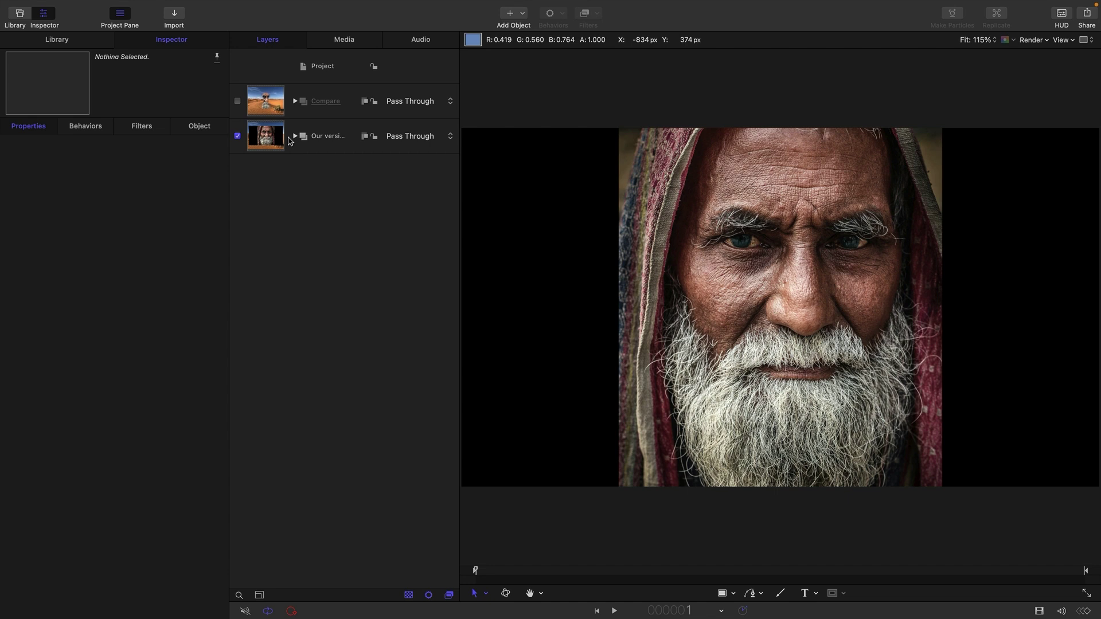
{"action": "left_click", "coordinate": [295, 137]}
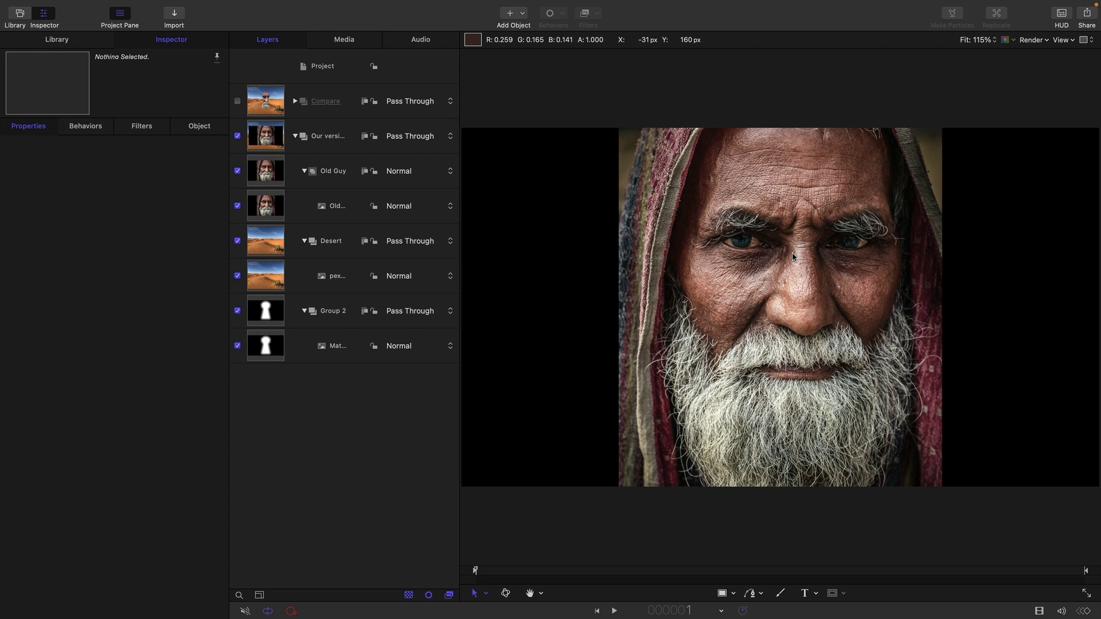
Hide and reshow the Old Guy group to check the desert, then select the Matte layer.
{"action": "left_click", "coordinate": [268, 144]}
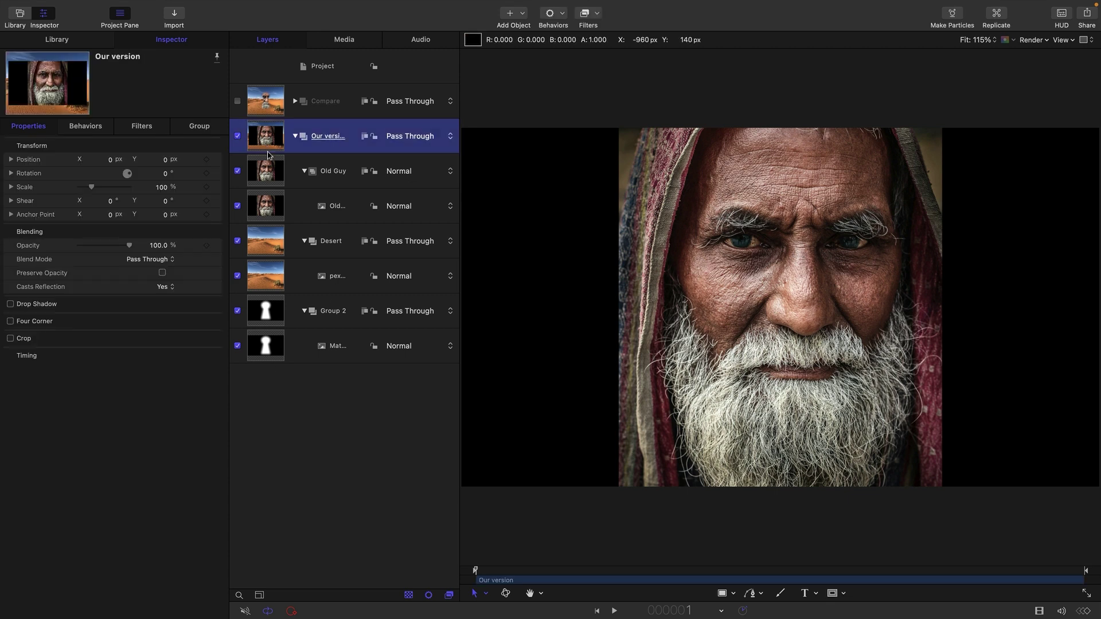
{"action": "left_click", "coordinate": [262, 171]}
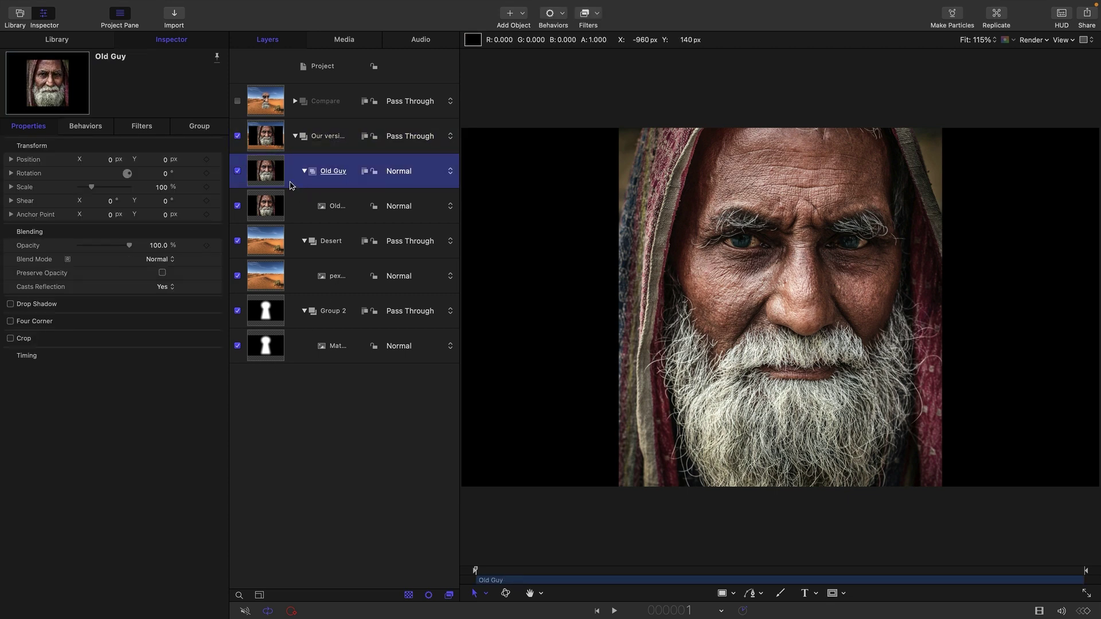
{"action": "left_click", "coordinate": [237, 171]}
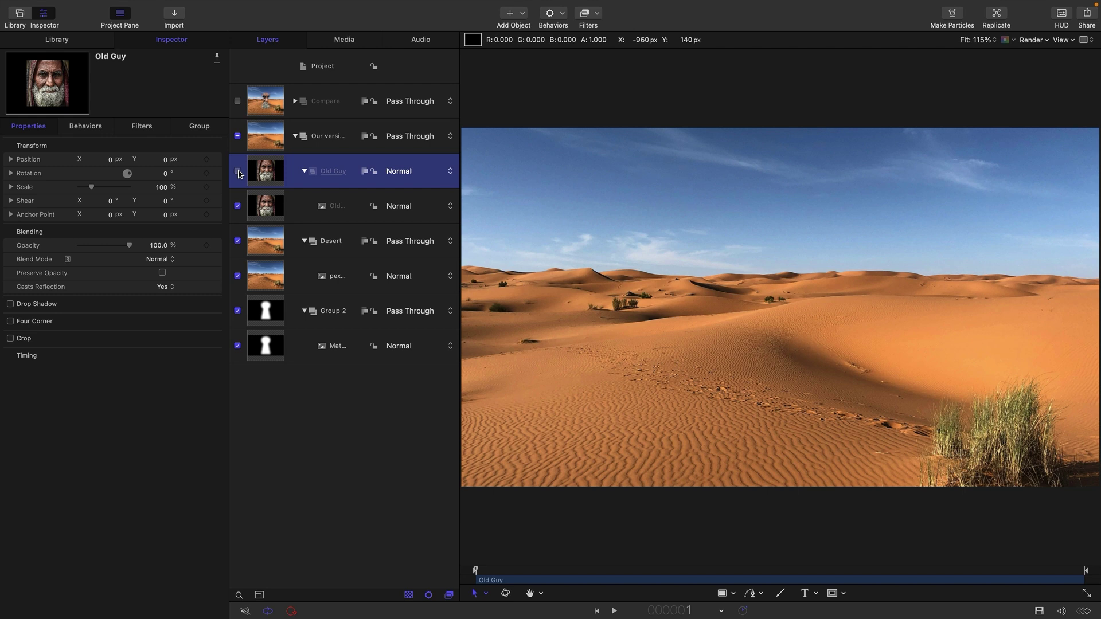
{"action": "left_click", "coordinate": [237, 171]}
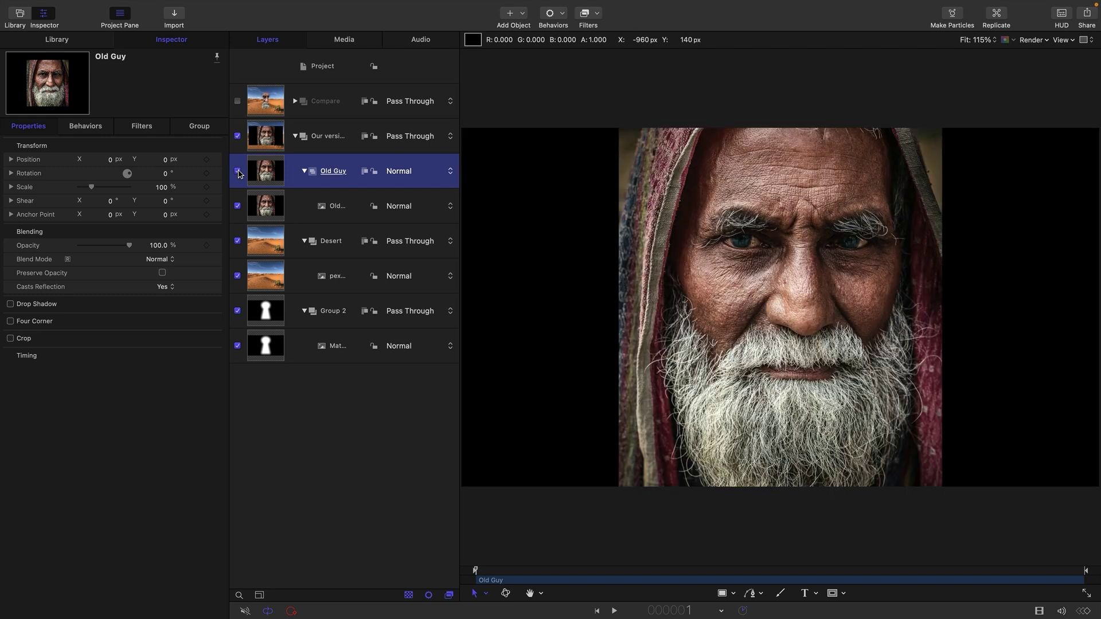
{"action": "left_click", "coordinate": [258, 360]}
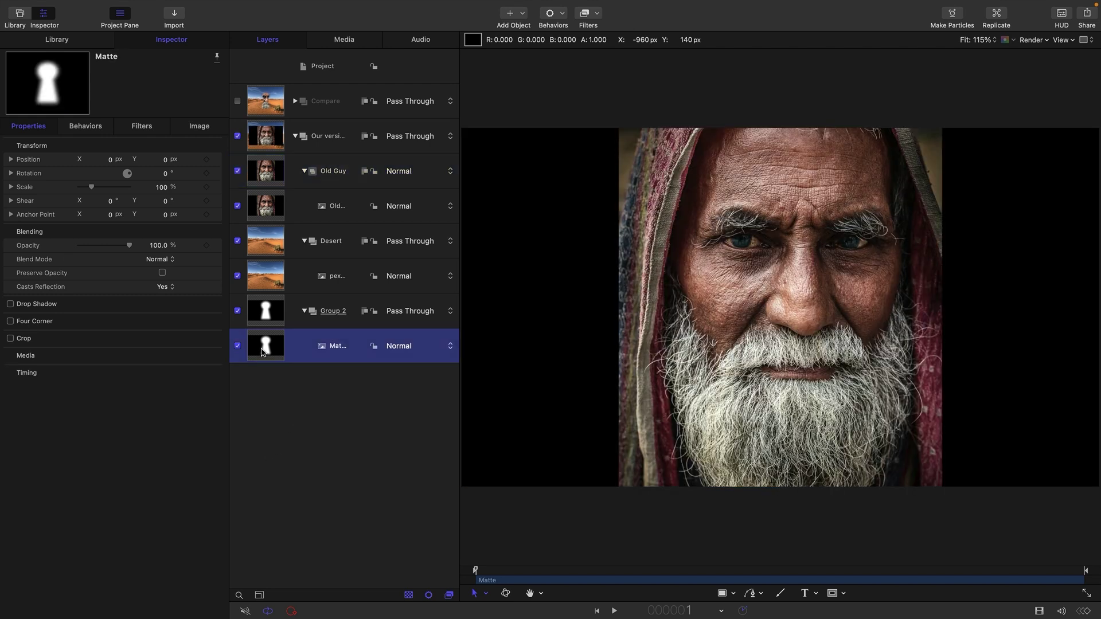
Move the keyhole Matte into the Old Guy group above OldGuy and set it to Multiply.
{"action": "left_click_drag", "start_coordinate": [261, 352], "coordinate": [279, 202]}
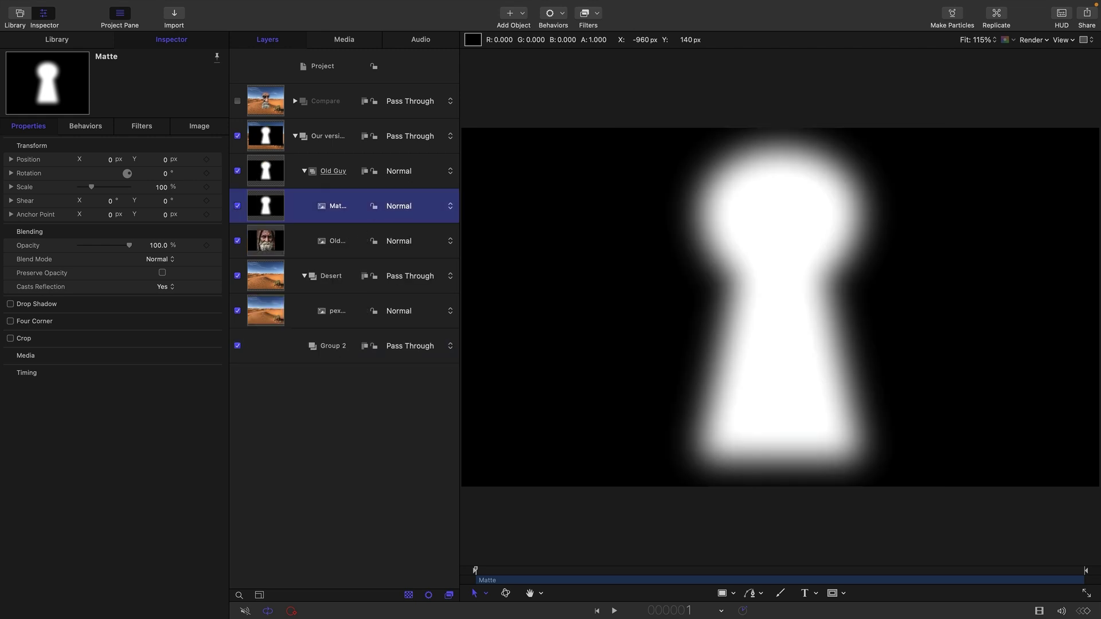
{"action": "left_click", "coordinate": [404, 210]}
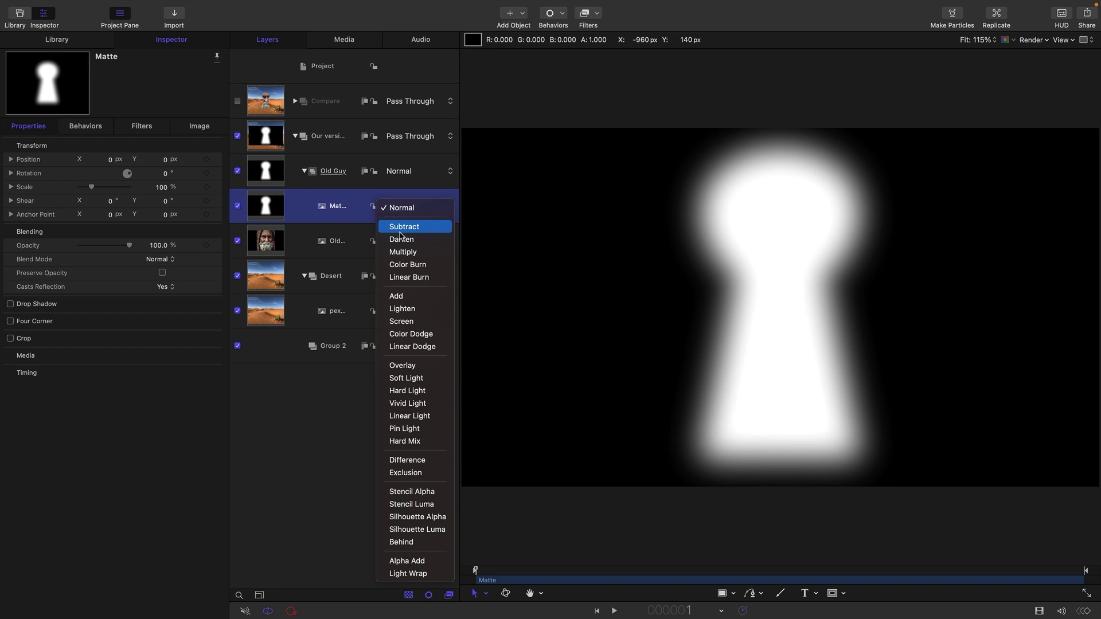
{"action": "left_click", "coordinate": [403, 252]}
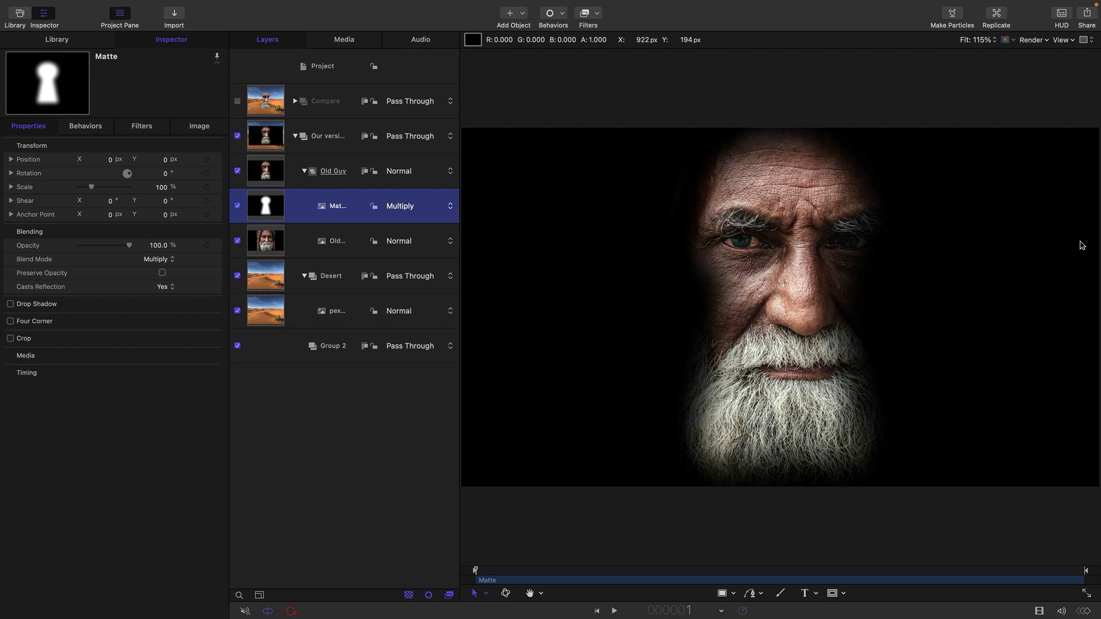
Clone the Multiply Matte into the Desert group and hide Old Guy to check the keyhole.
{"action": "right_click", "coordinate": [267, 202]}
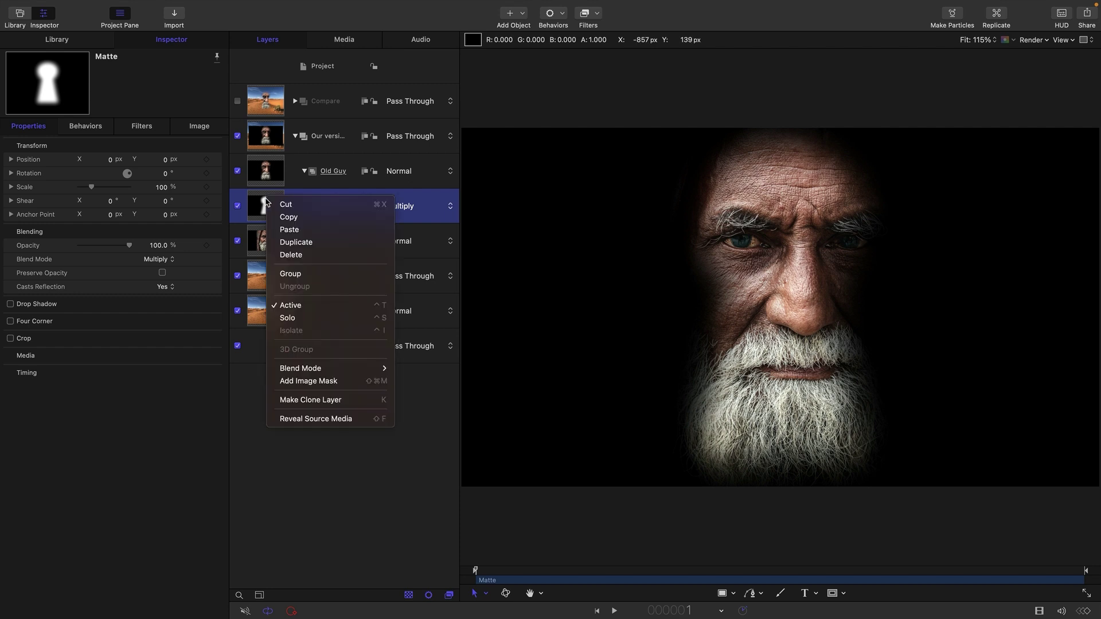
{"action": "left_click", "coordinate": [335, 403]}
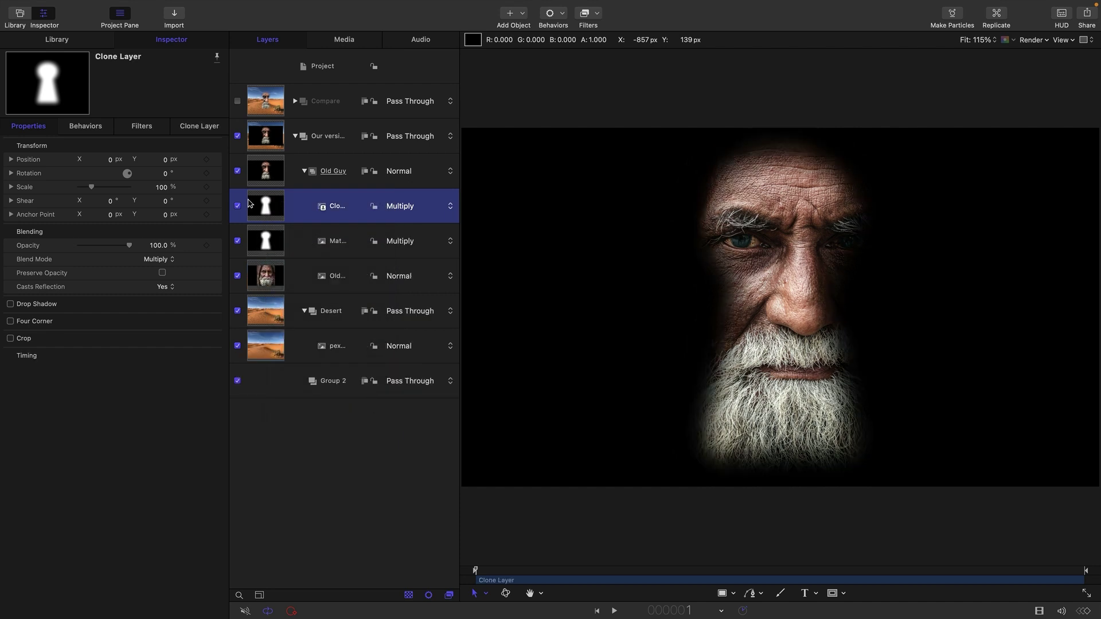
{"action": "left_click_drag", "start_coordinate": [266, 205], "coordinate": [256, 330]}
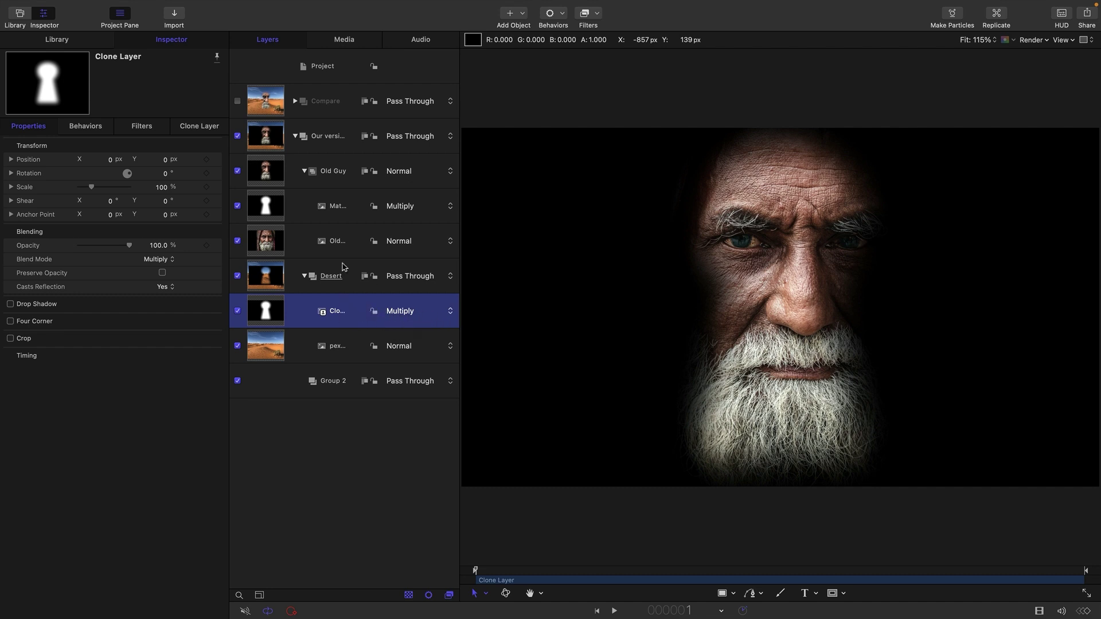
{"action": "left_click", "coordinate": [238, 171]}
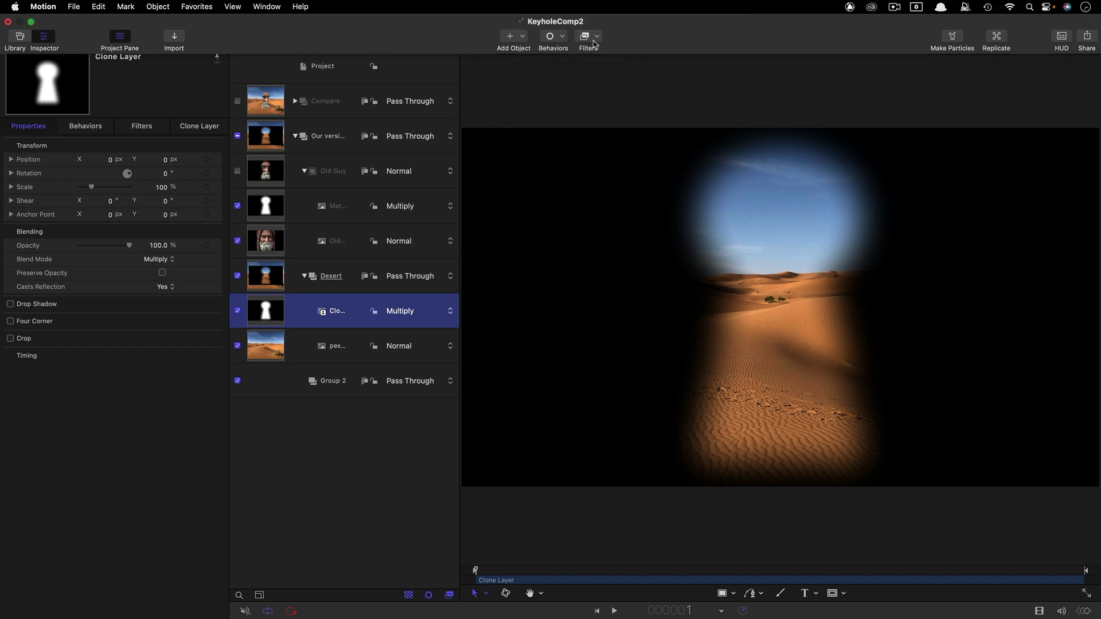
Invert the Desert group's keyhole clone with a Color > Negative filter, then select Old Guy.
{"action": "left_click", "coordinate": [595, 38]}
{"action": "mouse_move", "coordinate": [604, 98]}
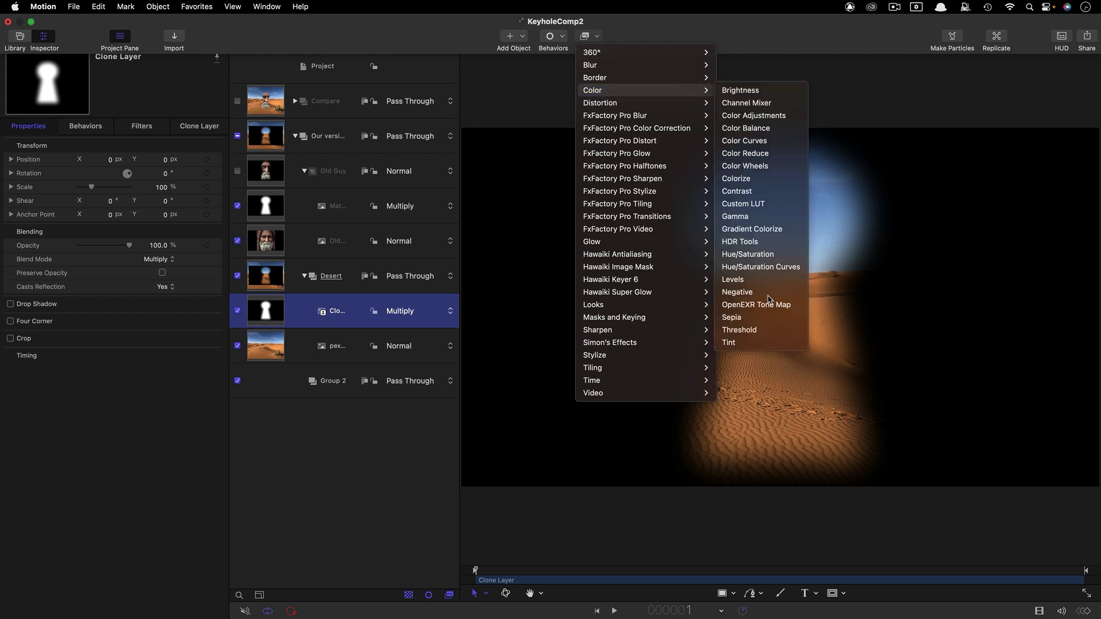
{"action": "left_click", "coordinate": [768, 294]}
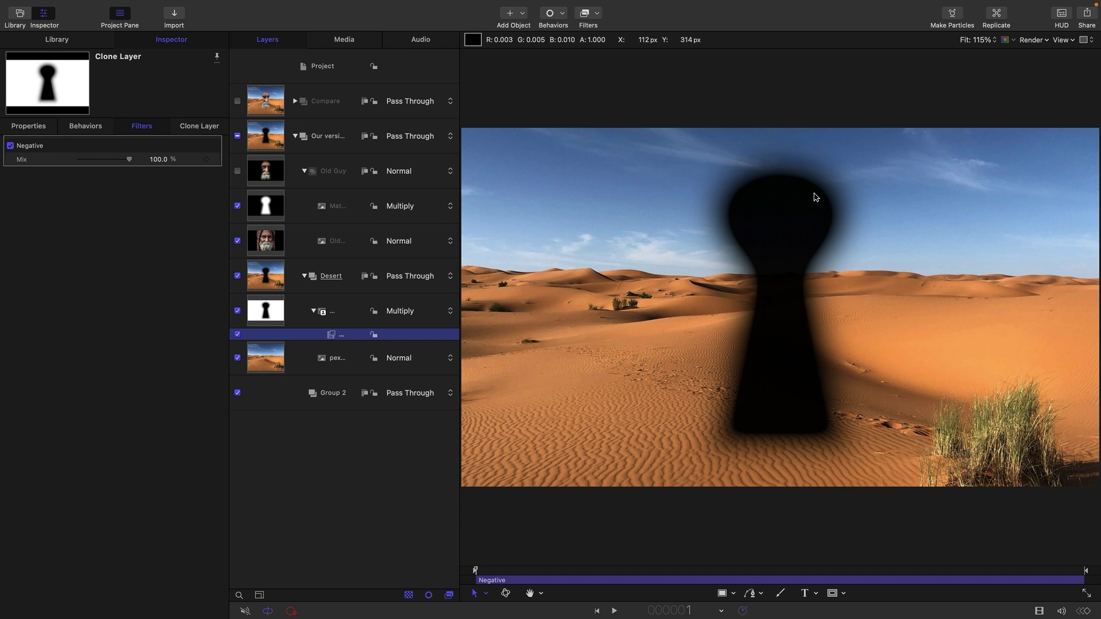
{"action": "left_click", "coordinate": [289, 163]}
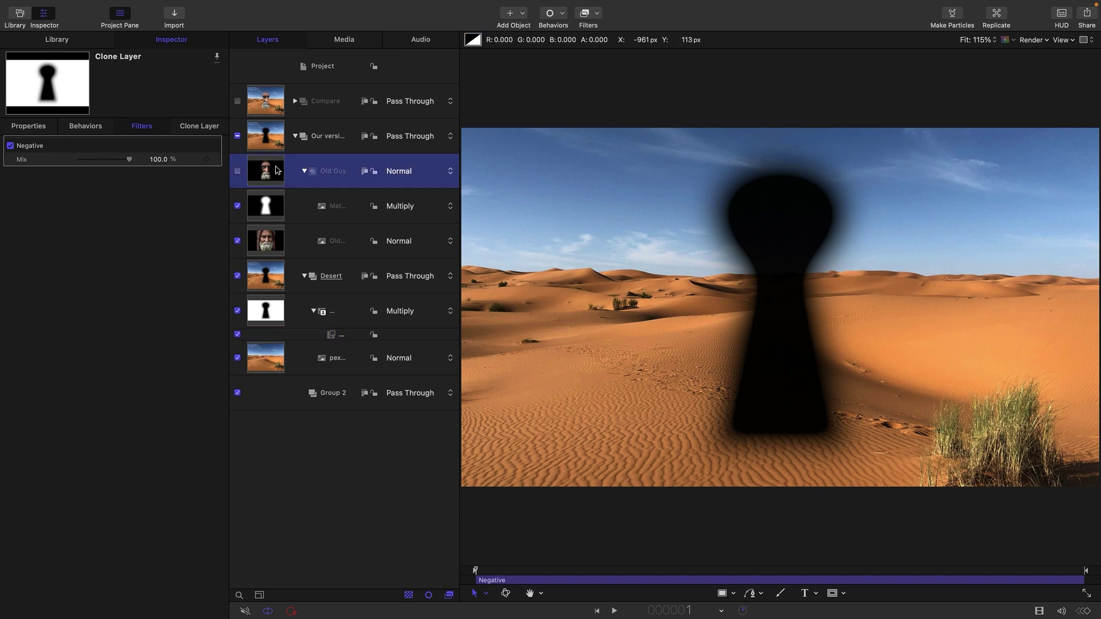
Turn on the Old Guy group and set its blend mode to Add.
{"action": "left_click", "coordinate": [238, 172]}
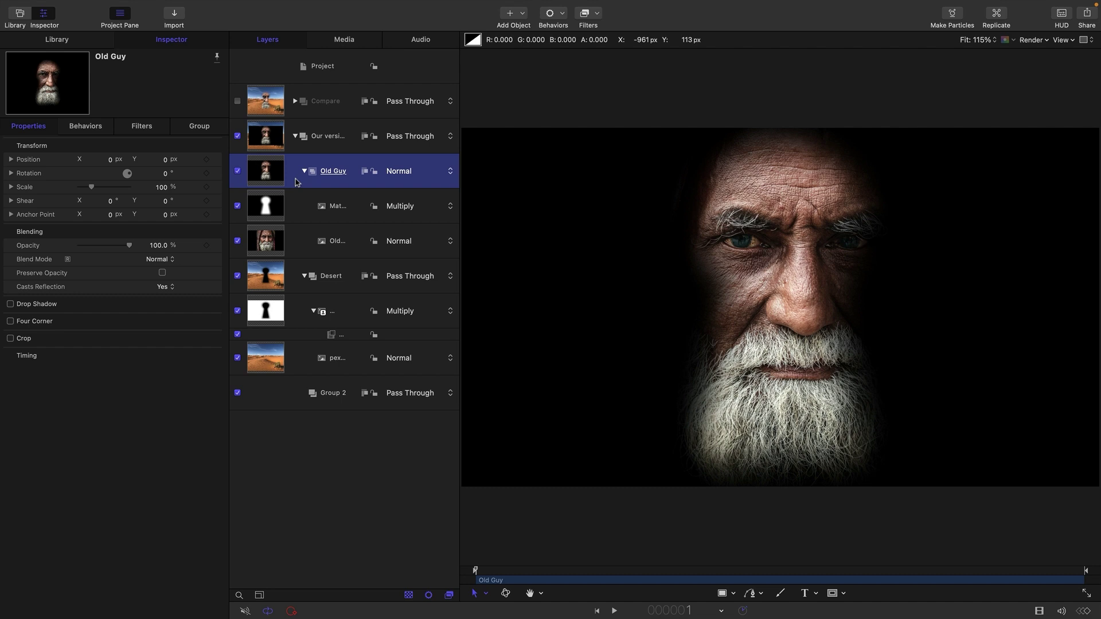
{"action": "left_click", "coordinate": [401, 172]}
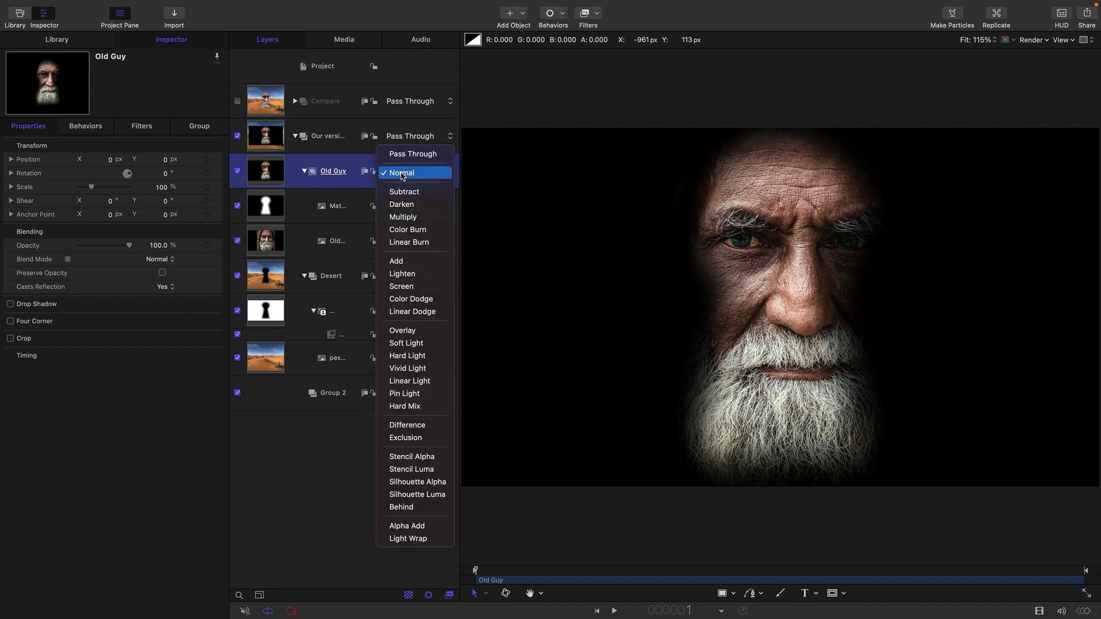
{"action": "left_click", "coordinate": [423, 263]}
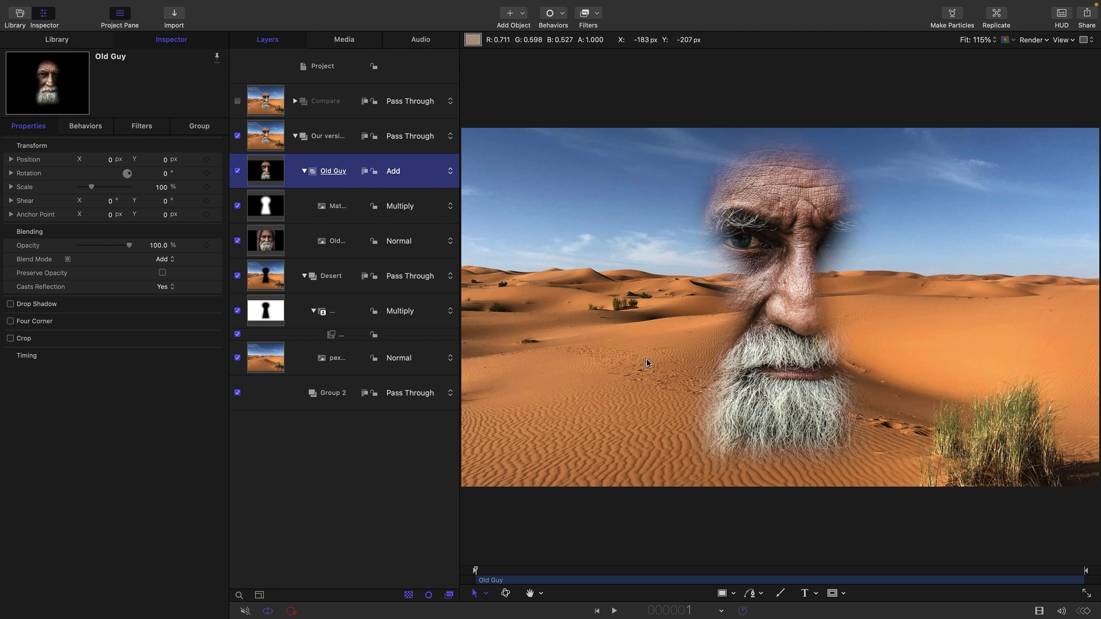
Toggle the Compare group on and off repeatedly to compare it with the new composite.
{"action": "left_click", "coordinate": [238, 102]}
{"action": "left_click", "coordinate": [237, 102]}
{"action": "left_click", "coordinate": [237, 102]}
{"action": "left_click", "coordinate": [237, 103]}
{"action": "left_click", "coordinate": [237, 102]}
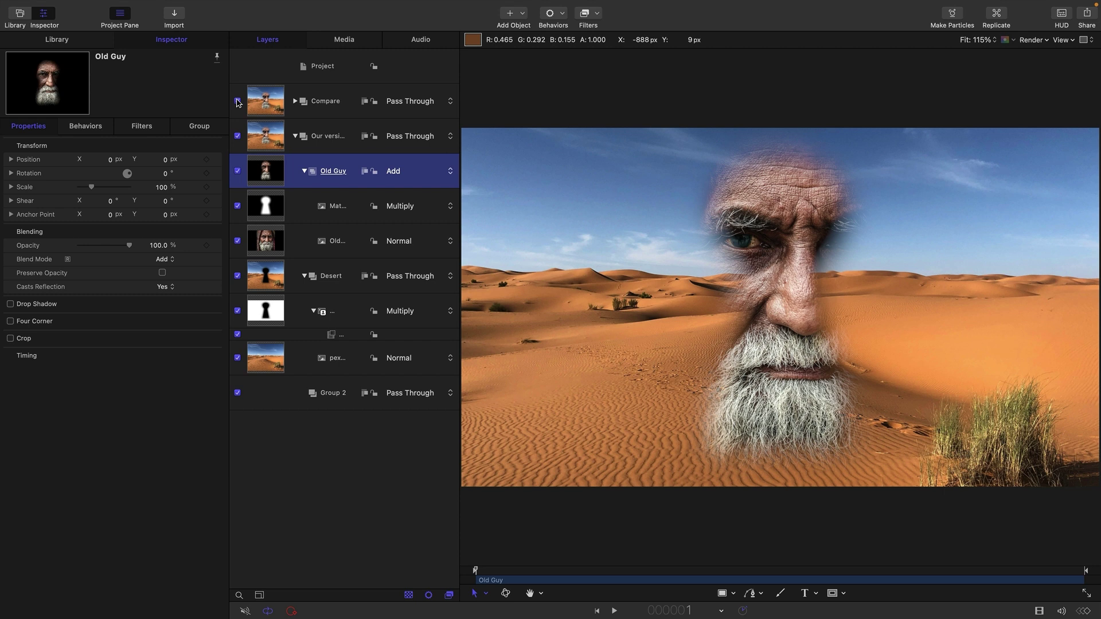
{"action": "left_click", "coordinate": [237, 102]}
{"action": "left_click", "coordinate": [237, 102]}
{"action": "left_click", "coordinate": [238, 102]}
{"action": "left_click", "coordinate": [238, 102]}
{"action": "left_click", "coordinate": [237, 102]}
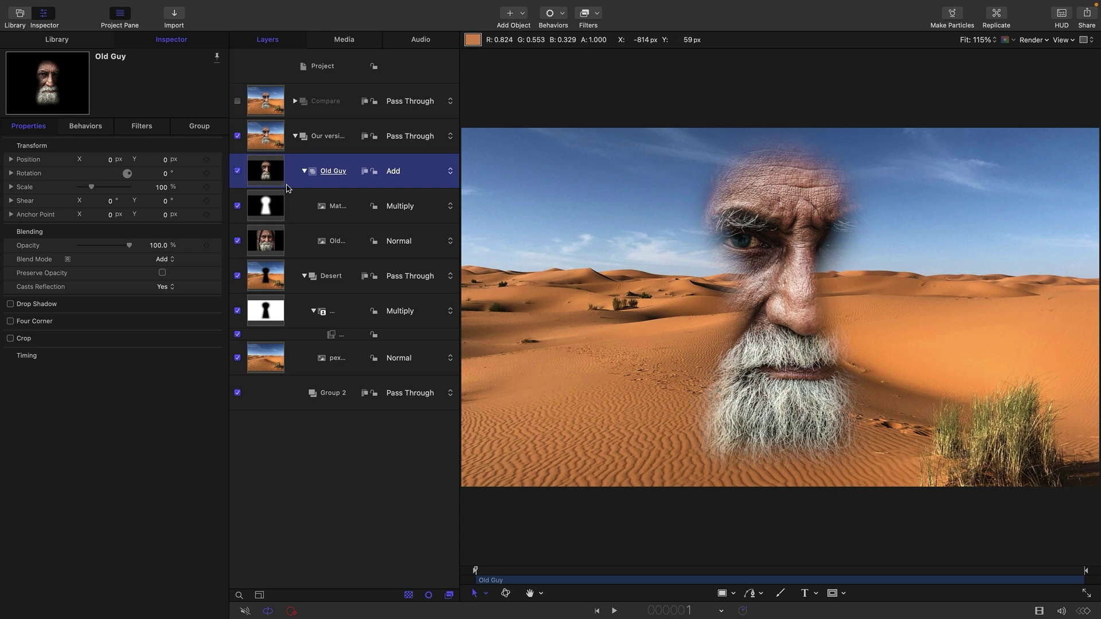
Collapse Our version, then enable and expand Compare and select its OldGuy layer.
{"action": "left_click", "coordinate": [296, 136]}
{"action": "left_click", "coordinate": [237, 101]}
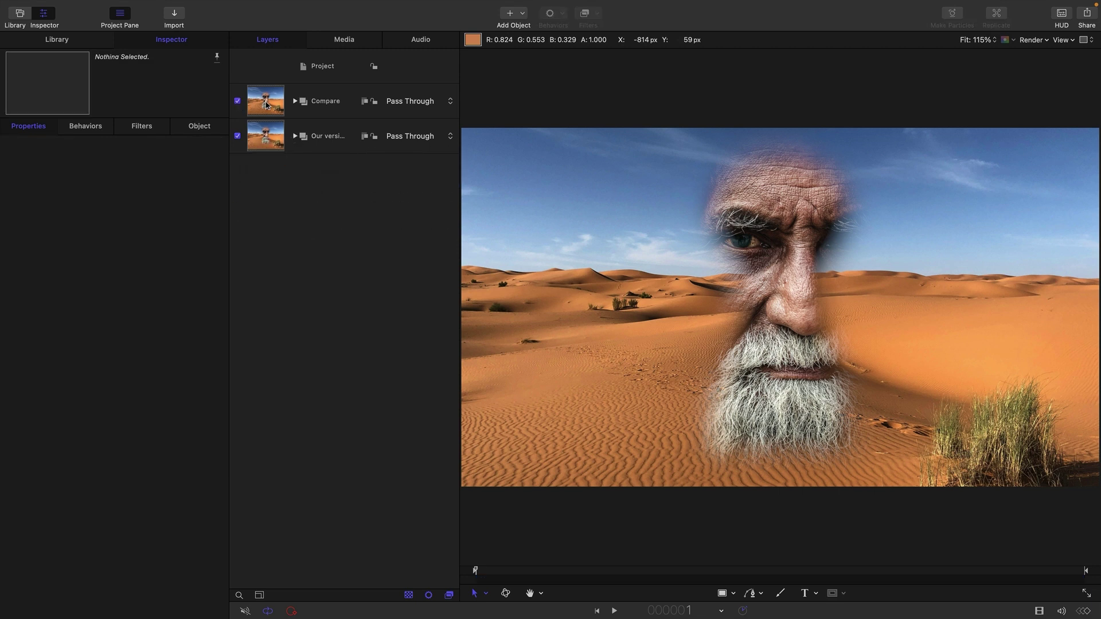
{"action": "left_click", "coordinate": [296, 102]}
{"action": "left_click", "coordinate": [264, 141]}
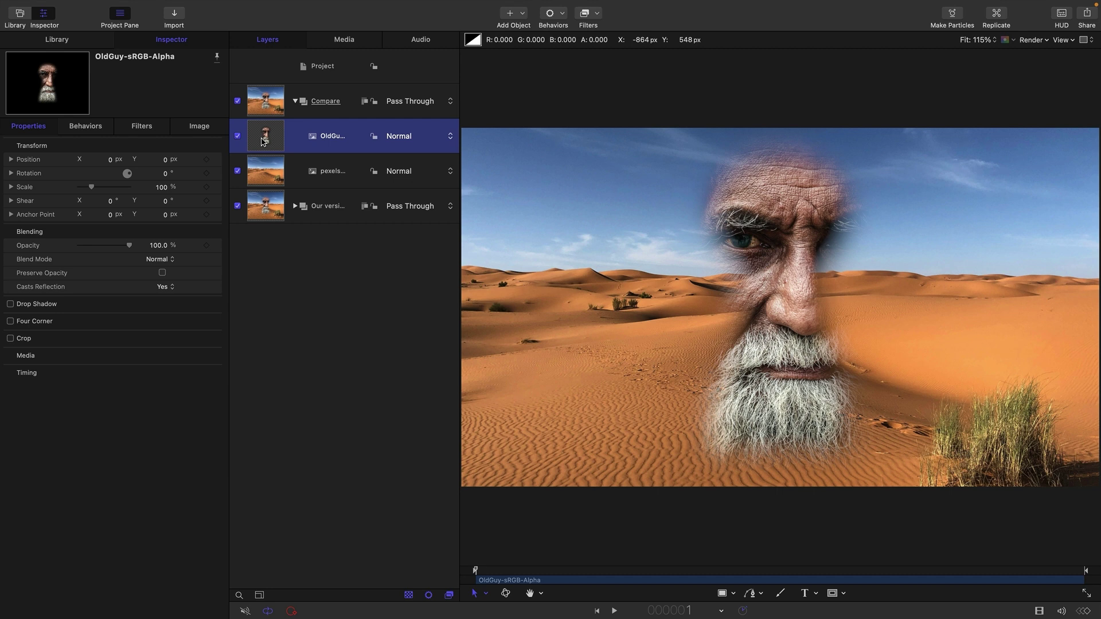
Switch Compare off, expand Our version, and select its keyhole Matte layer.
{"action": "left_click", "coordinate": [238, 101]}
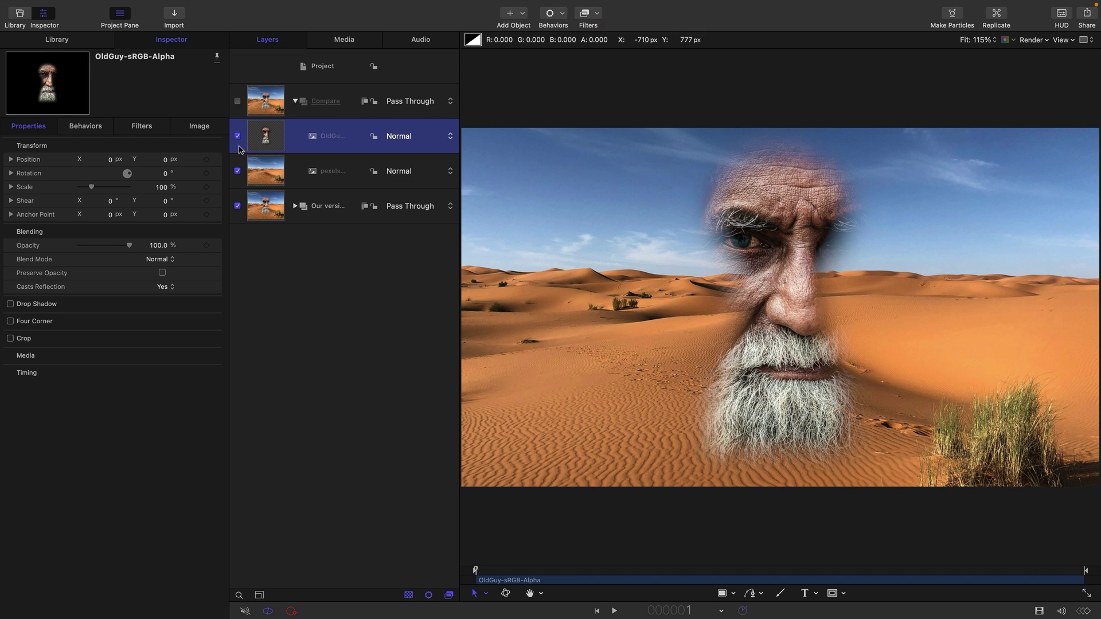
{"action": "left_click", "coordinate": [297, 205]}
{"action": "left_click", "coordinate": [266, 389]}
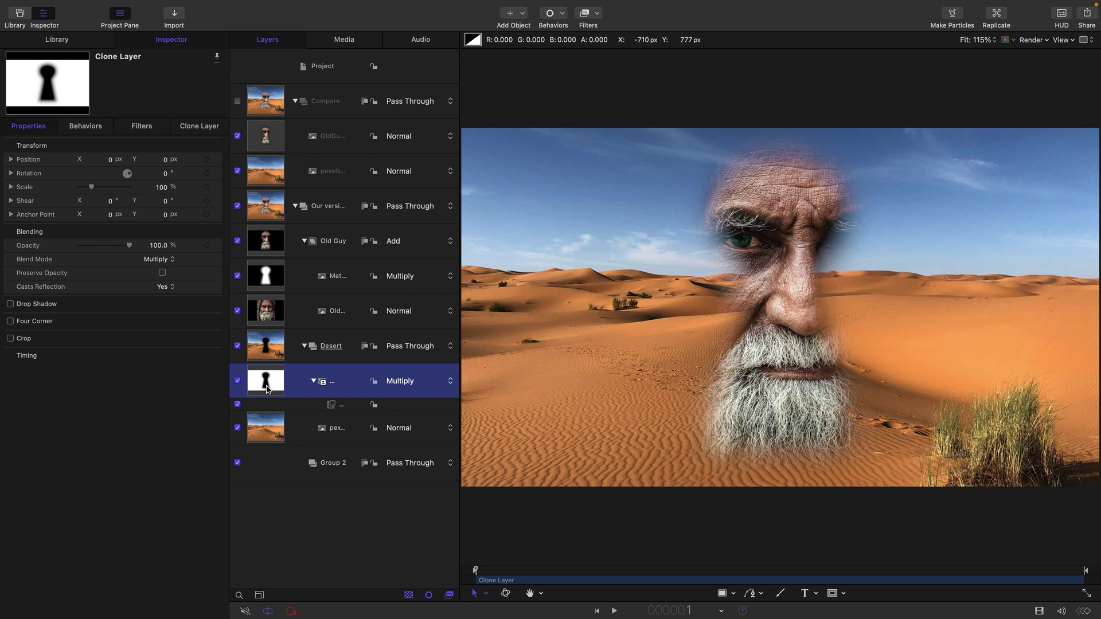
{"action": "left_click", "coordinate": [268, 274]}
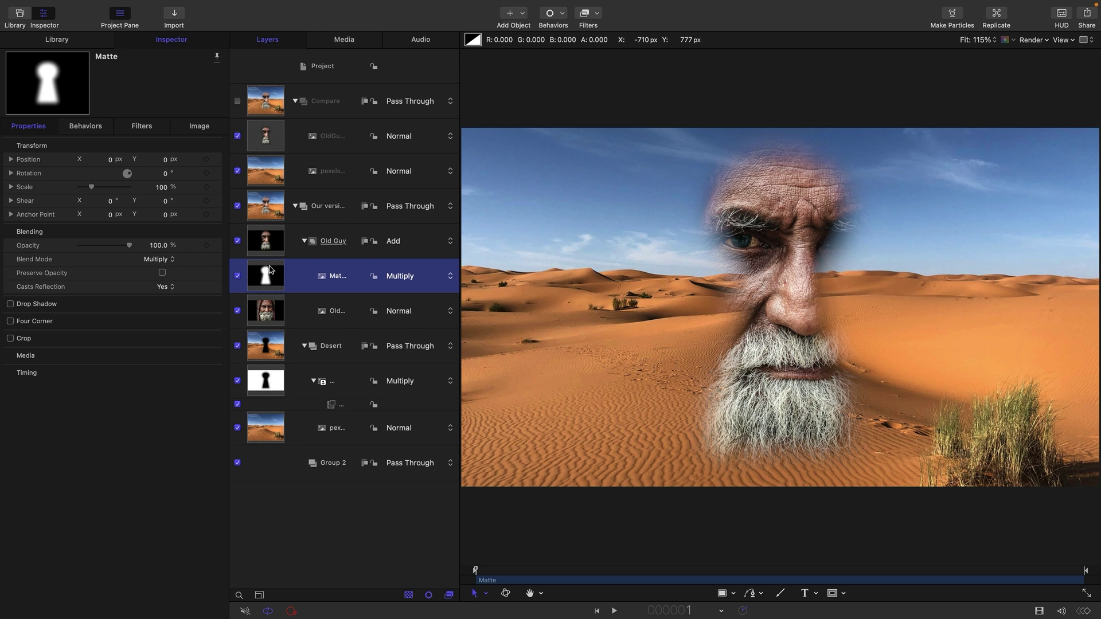
Add a Color > Levels filter to the Matte, dragging the black input toward gamma.
{"action": "left_click", "coordinate": [596, 14]}
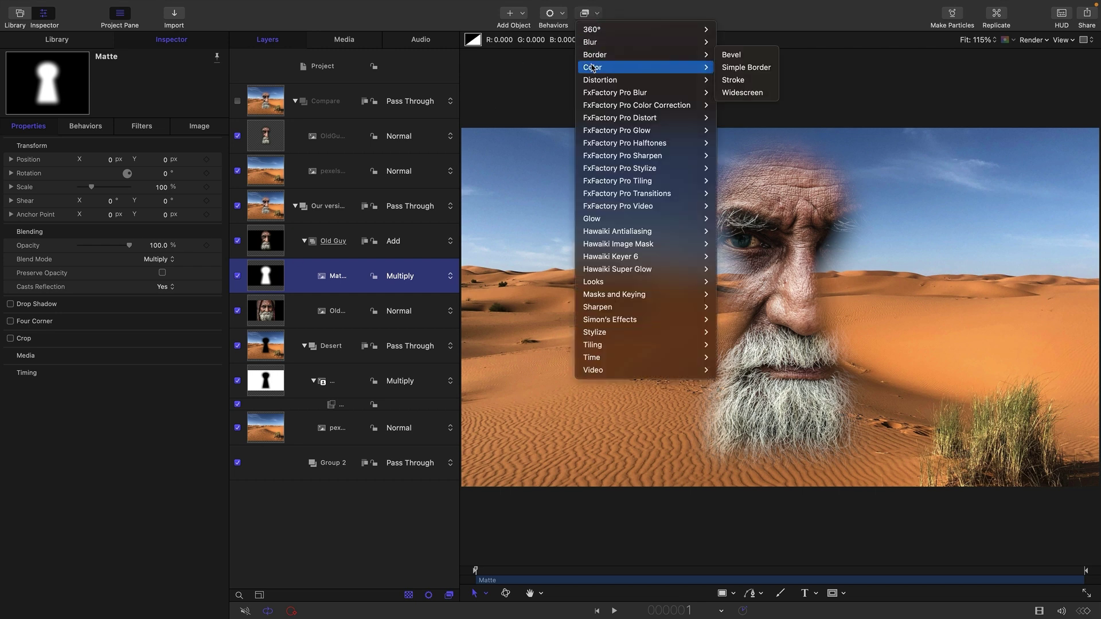
{"action": "mouse_move", "coordinate": [593, 70]}
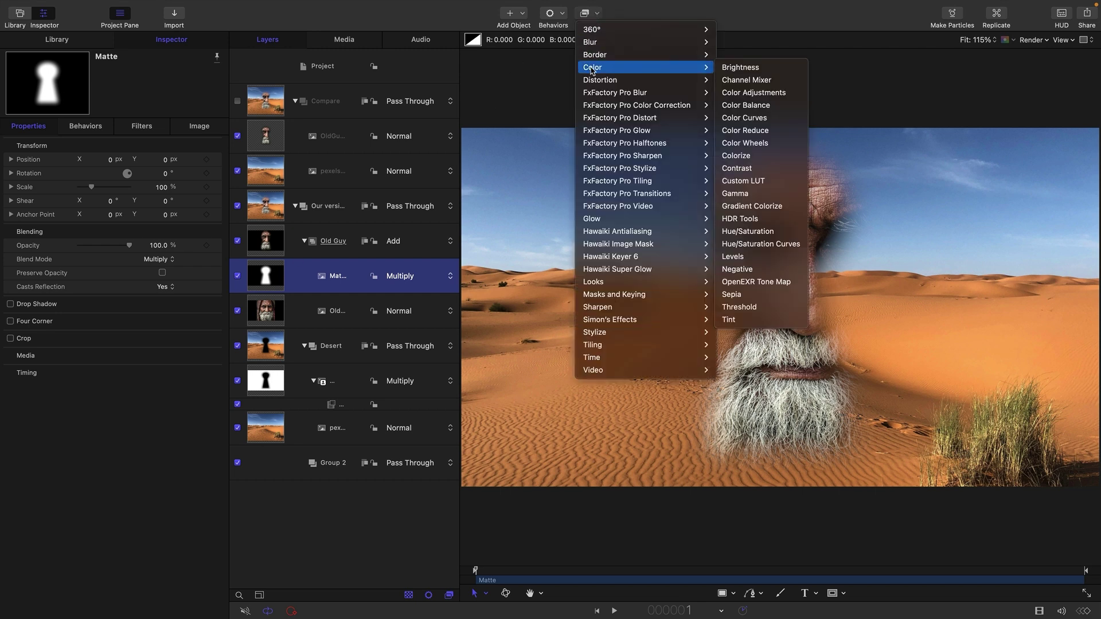
{"action": "left_click", "coordinate": [737, 256]}
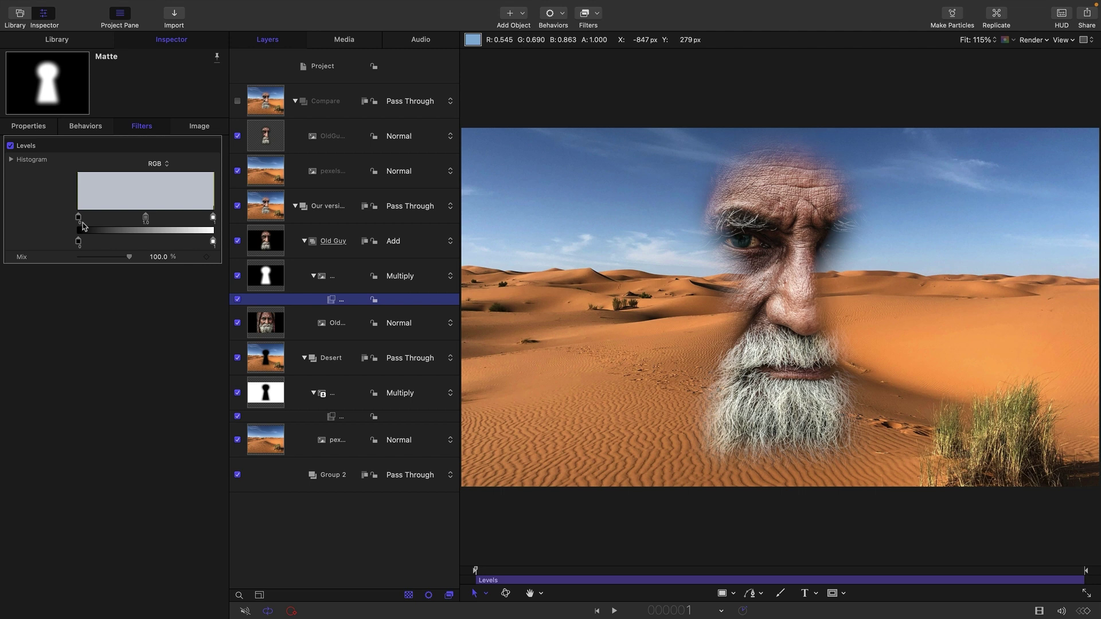
{"action": "mouse_move", "coordinate": [79, 219]}
{"action": "left_mouse_down"}
{"action": "mouse_move", "coordinate": [206, 221]}
{"action": "mouse_move", "coordinate": [143, 226]}
{"action": "mouse_move", "coordinate": [162, 223]}
{"action": "left_mouse_up"}
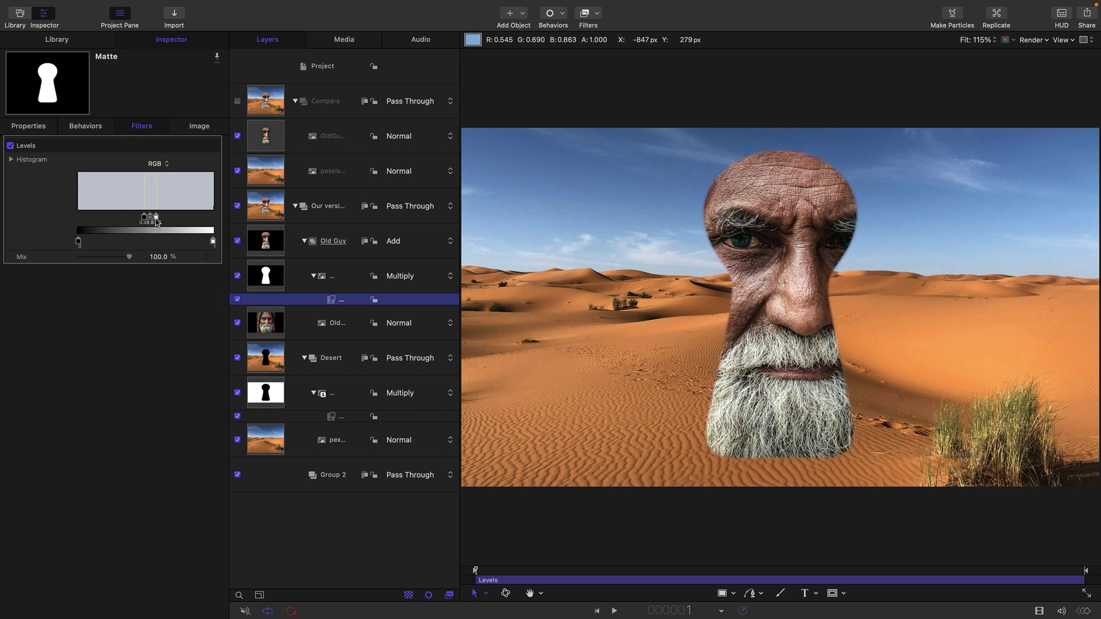
{"action": "left_click", "coordinate": [272, 278]}
Solo the Matte and nudge its Levels black input while viewing the keyhole alone.
{"action": "right_click", "coordinate": [273, 279]}
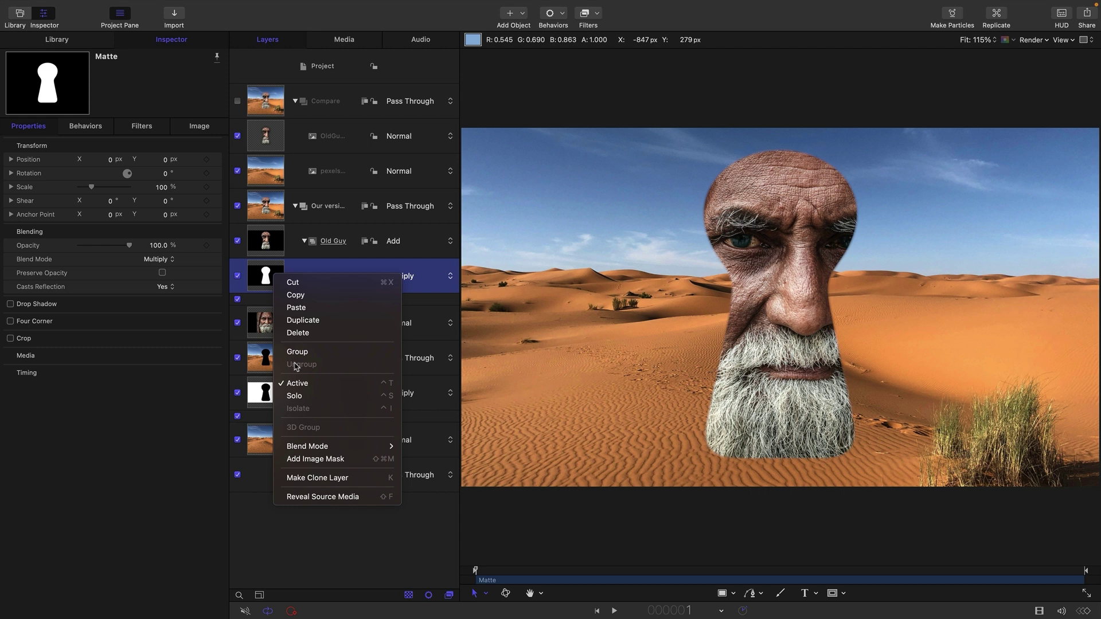
{"action": "left_click", "coordinate": [295, 396]}
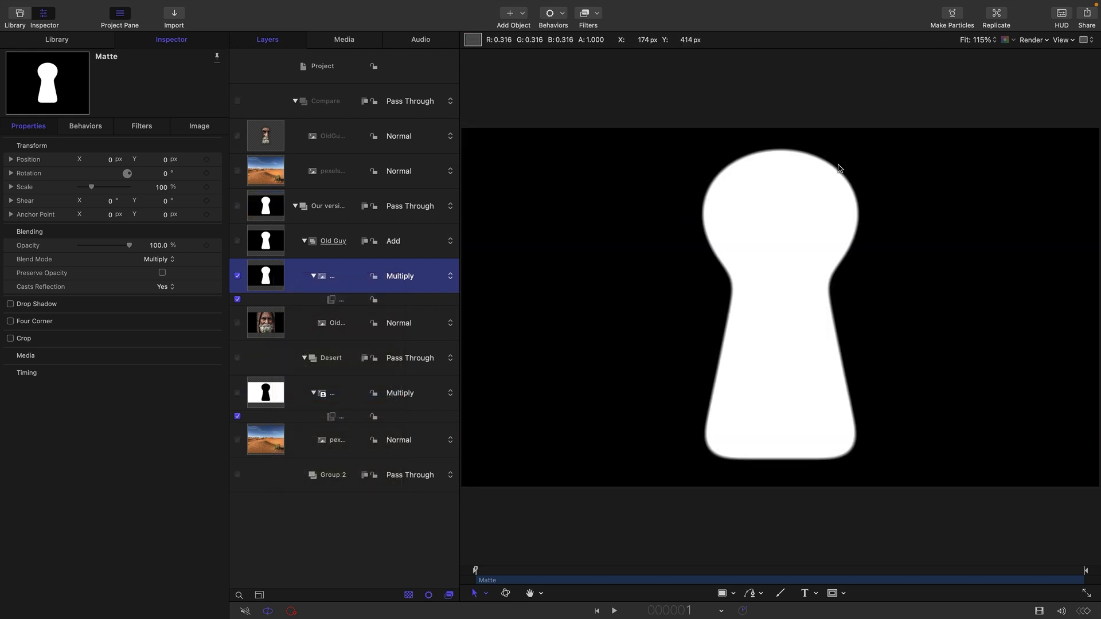
{"action": "left_click", "coordinate": [328, 306]}
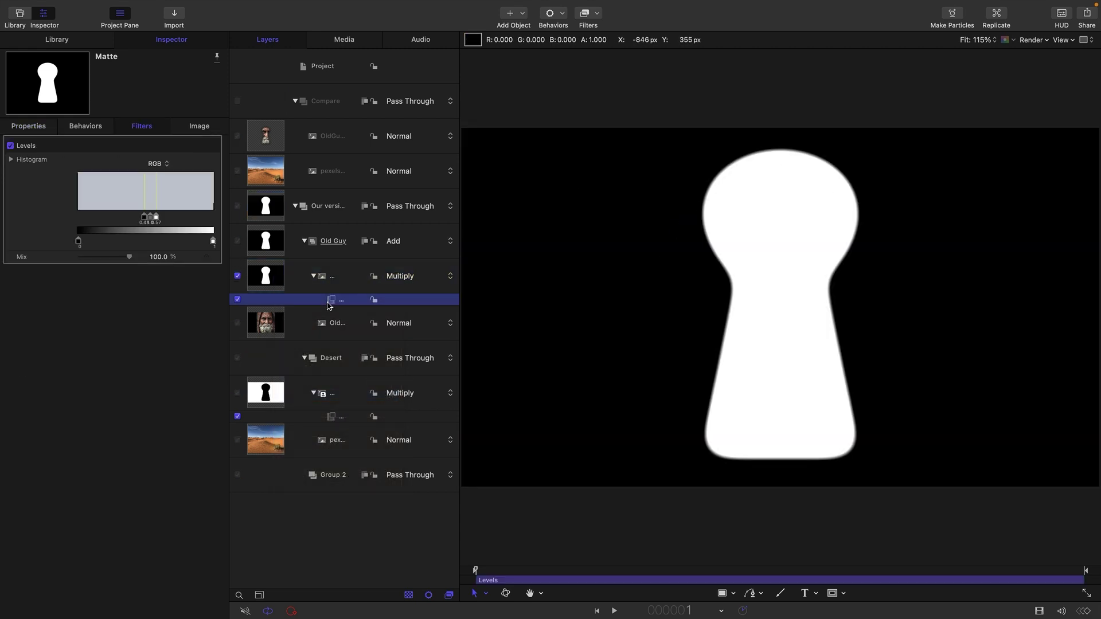
{"action": "left_click_drag", "start_coordinate": [144, 218], "coordinate": [141, 219]}
{"action": "key", "text": "ctrl+s"}
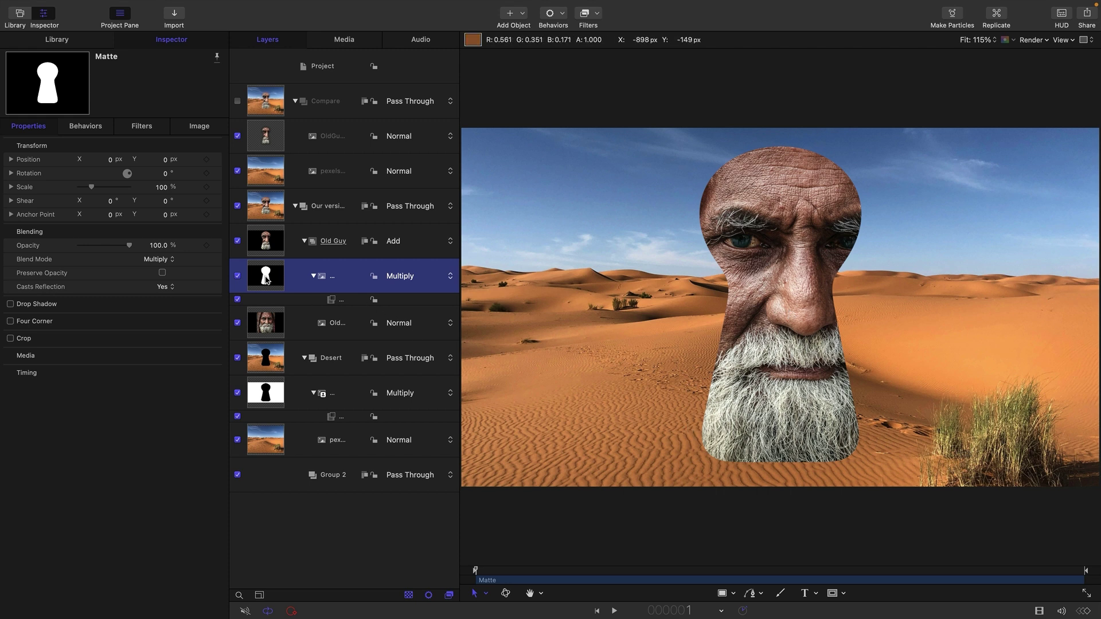
{"action": "key", "text": "ctrl+s"}
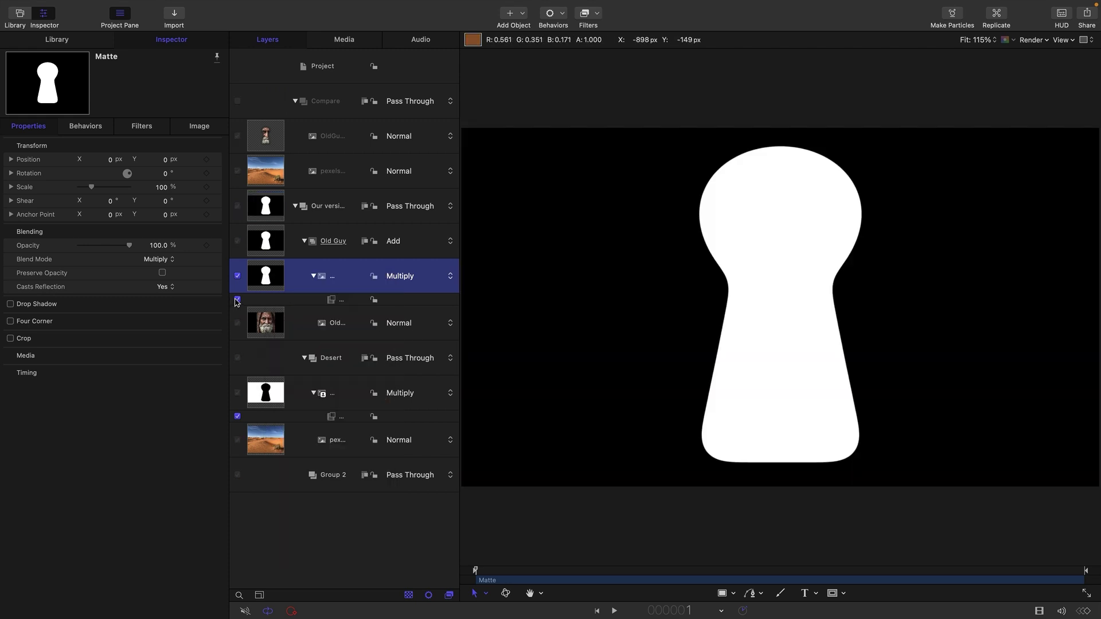
Toggle the Levels filter to compare edges, unsolo the Matte, and re-enable Compare.
{"action": "left_click", "coordinate": [237, 300]}
{"action": "left_click", "coordinate": [238, 300]}
{"action": "left_click", "coordinate": [237, 300]}
{"action": "left_click", "coordinate": [238, 300]}
{"action": "right_click", "coordinate": [270, 276]}
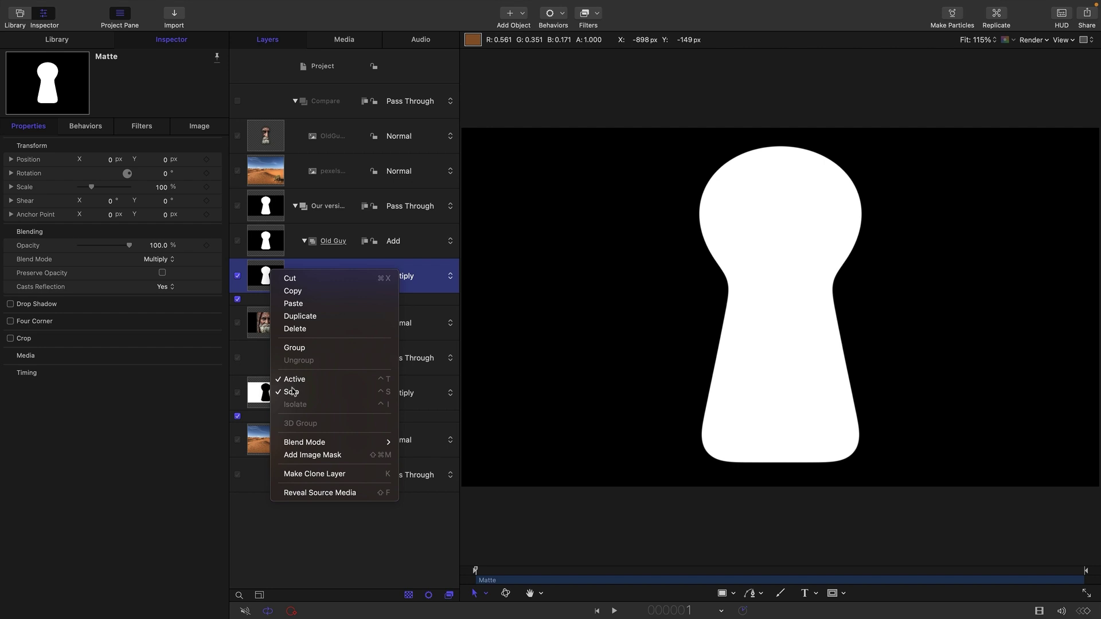
{"action": "left_click", "coordinate": [293, 389]}
{"action": "left_click", "coordinate": [238, 101]}
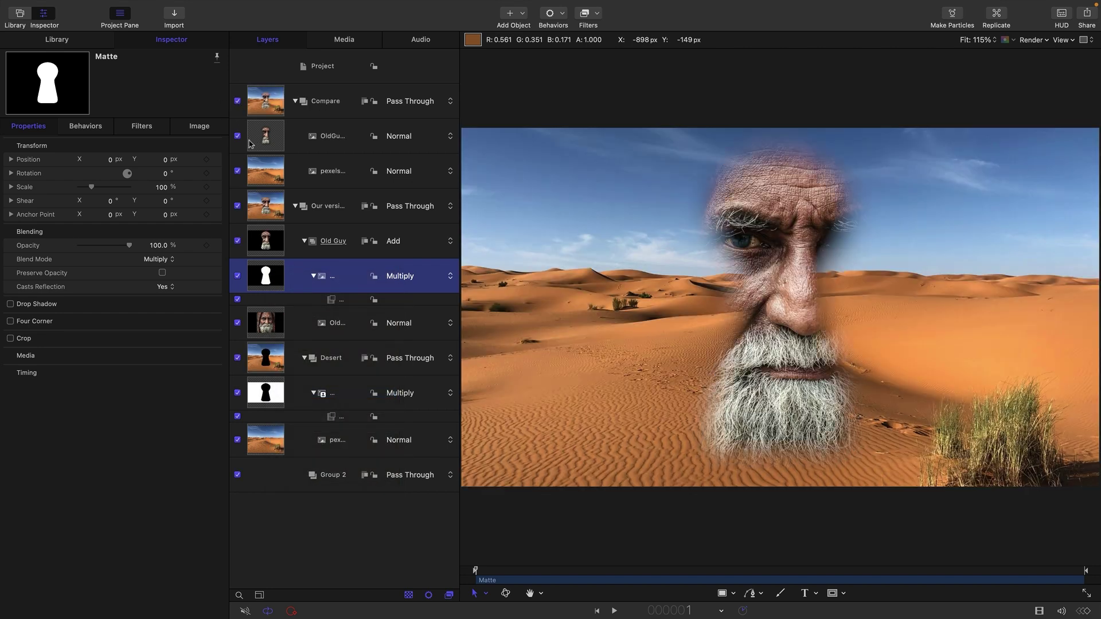
Add a Levels filter to the OldGuy-sRGB-Alpha face layer in the Compare group.
{"action": "left_click", "coordinate": [254, 141]}
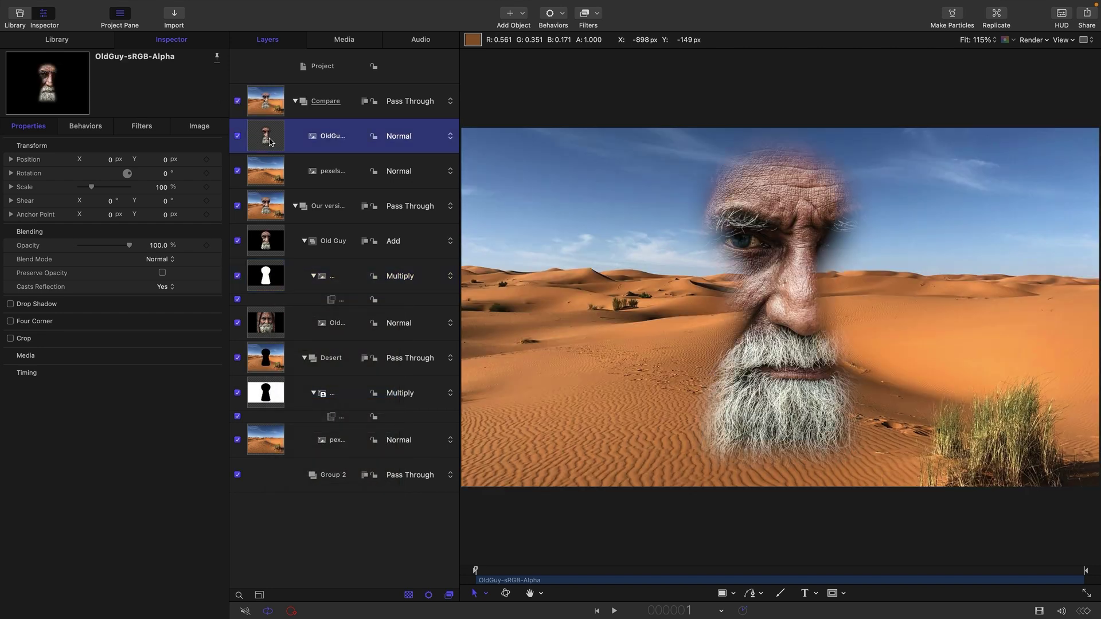
{"action": "left_click", "coordinate": [238, 136]}
{"action": "left_click", "coordinate": [238, 136]}
{"action": "left_click", "coordinate": [591, 20]}
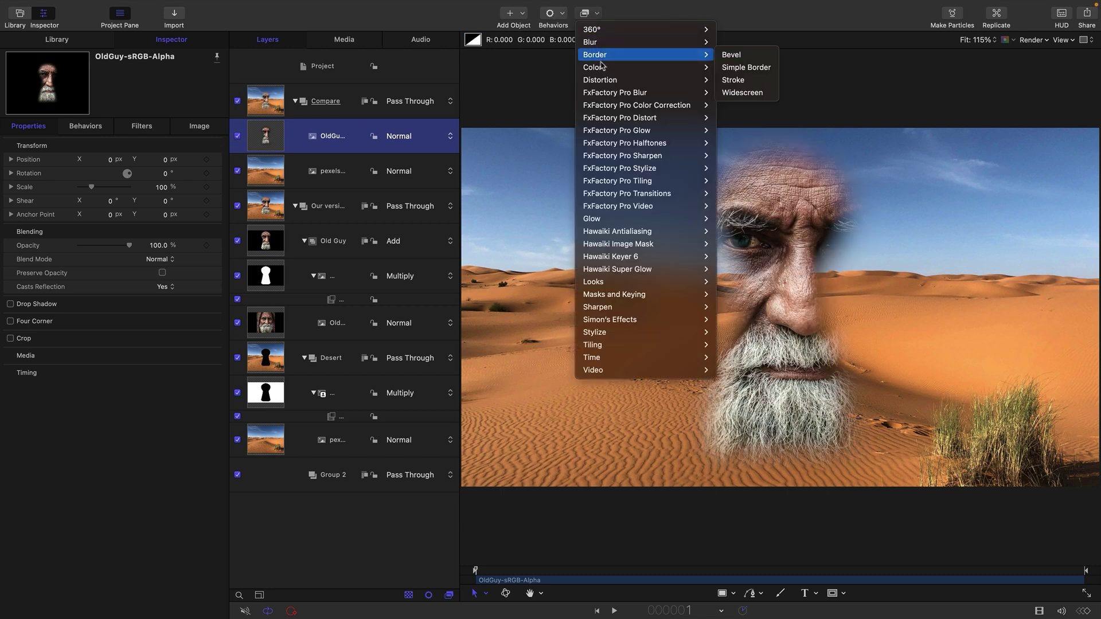
{"action": "mouse_move", "coordinate": [644, 67]}
{"action": "left_click", "coordinate": [767, 261]}
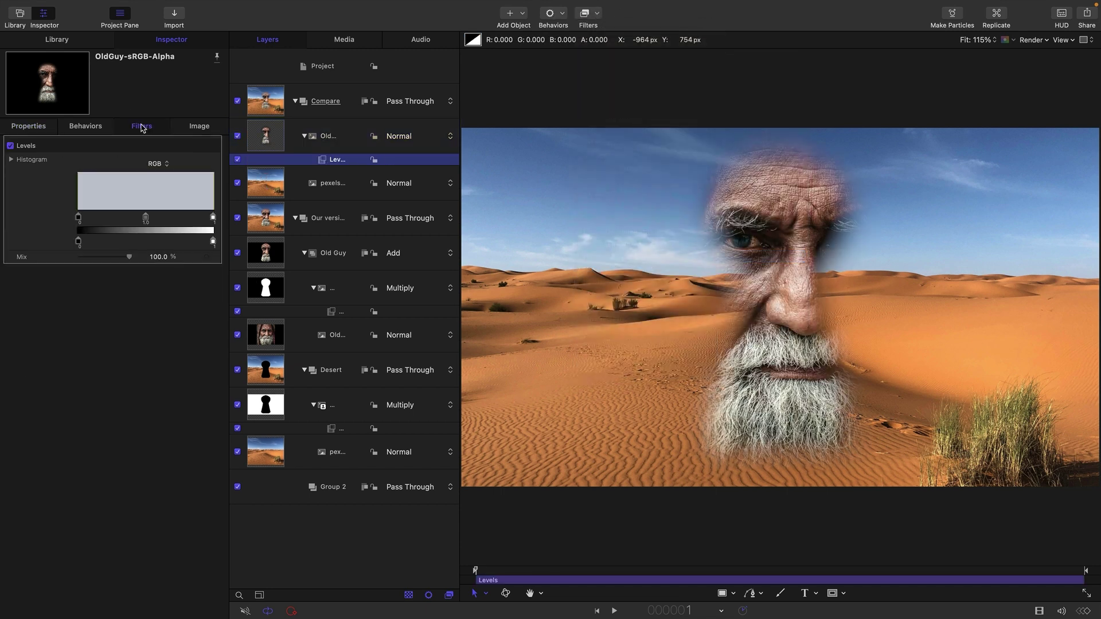
Set Levels to the Alpha channel and pull the black and white inputs inward for a hard edge.
{"action": "left_click", "coordinate": [158, 162]}
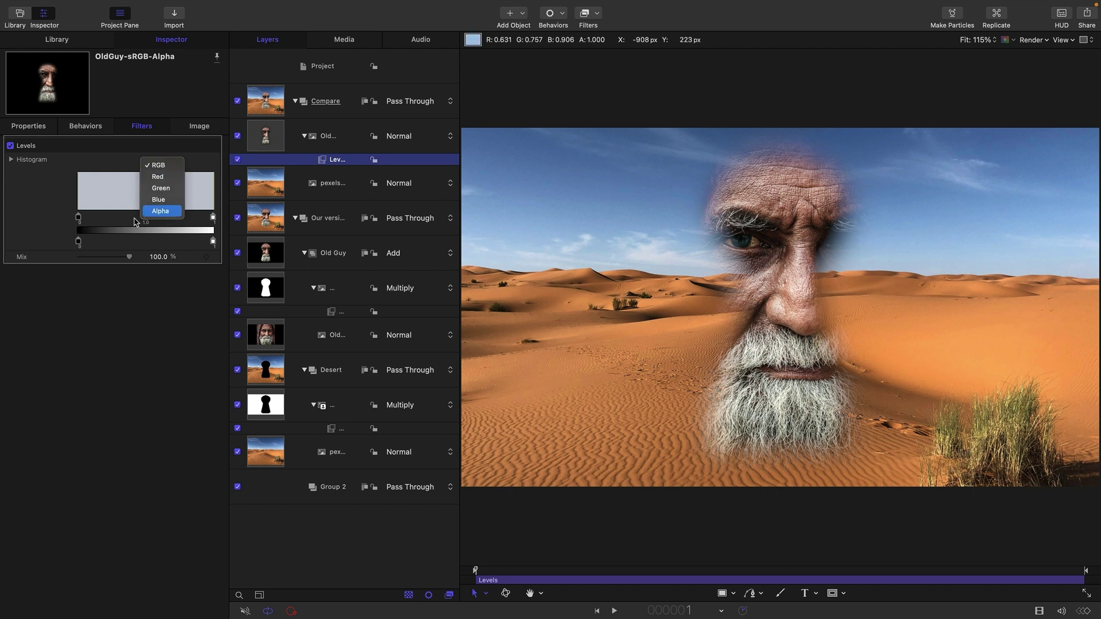
{"action": "left_click", "coordinate": [169, 212]}
{"action": "left_click_drag", "start_coordinate": [78, 218], "coordinate": [135, 223]}
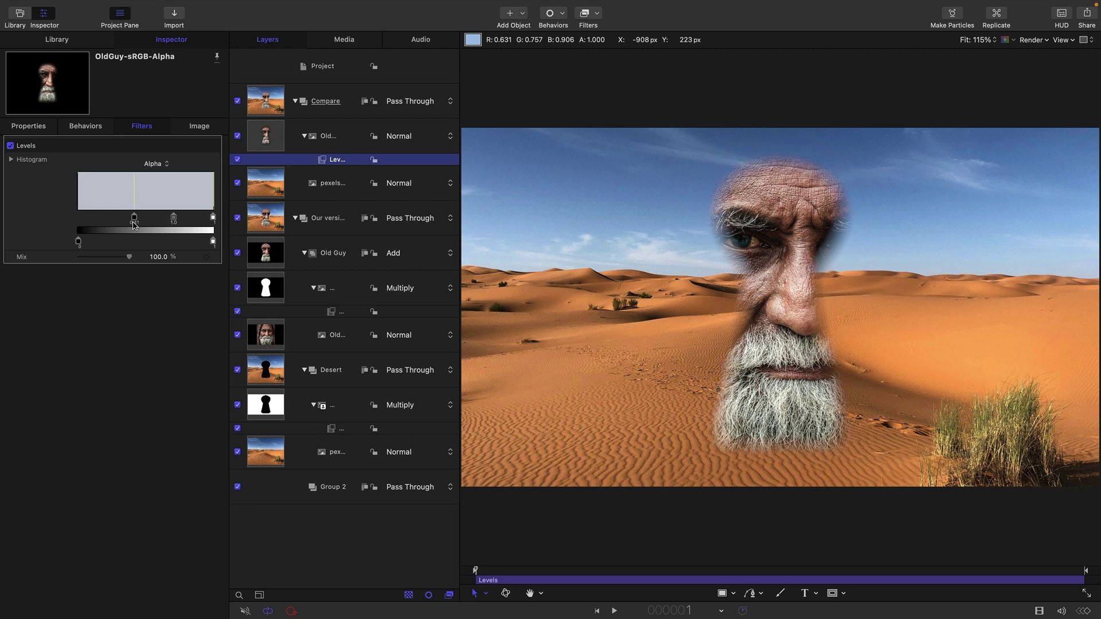
{"action": "left_click_drag", "start_coordinate": [213, 218], "coordinate": [142, 227]}
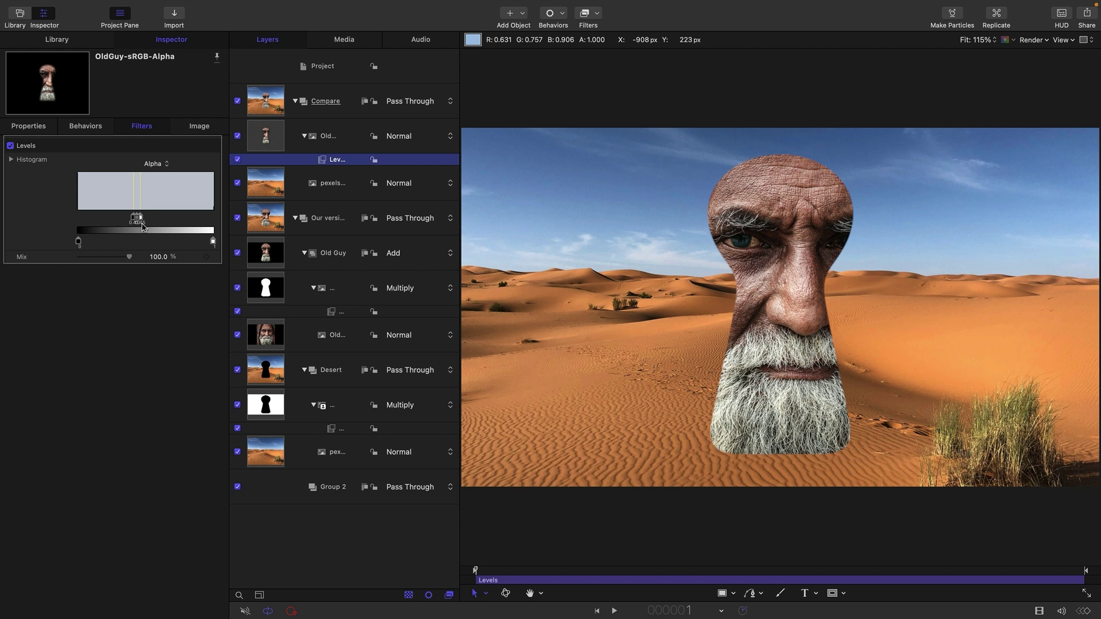
Hide the Compare group, check the Old Guy cutout, and slide the keyhole clone to X -183.9 px.
{"action": "left_click", "coordinate": [240, 103]}
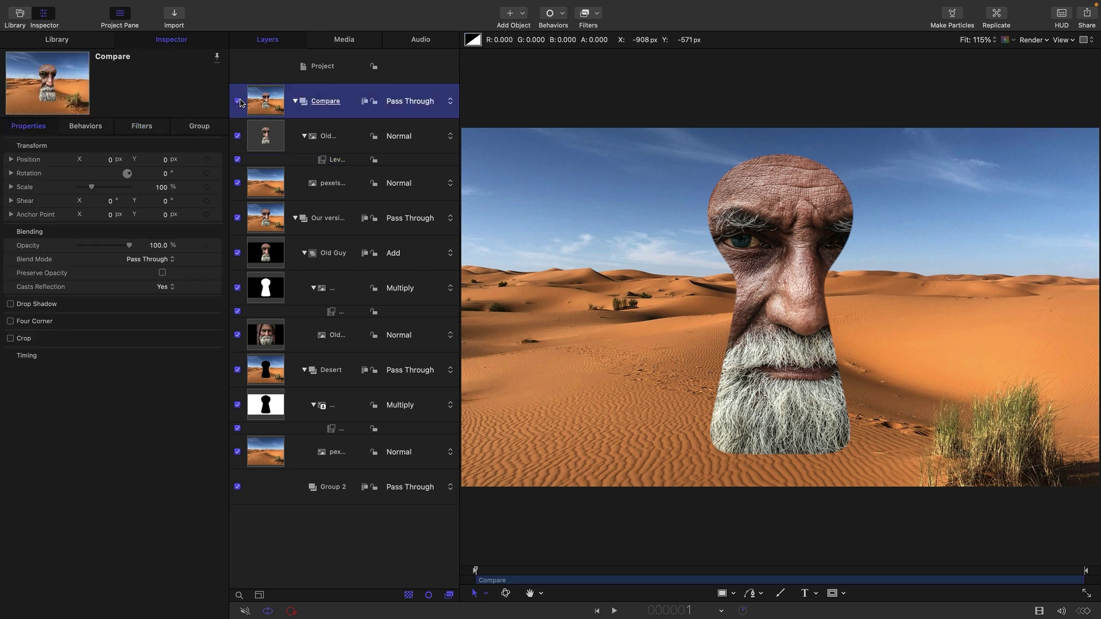
{"action": "left_click", "coordinate": [238, 103]}
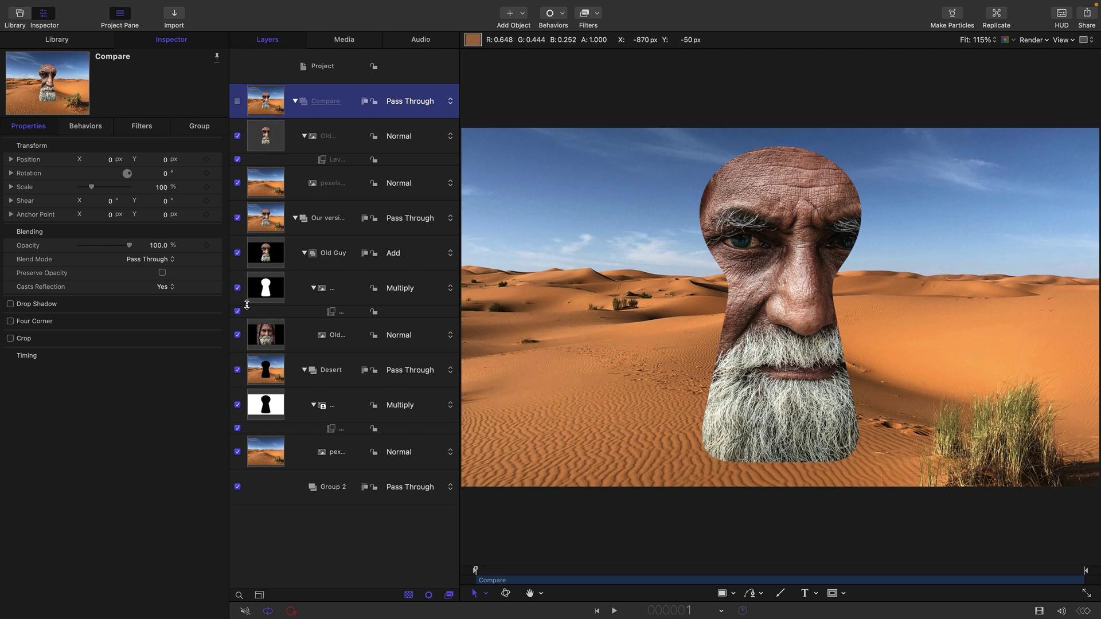
{"action": "left_click", "coordinate": [270, 254]}
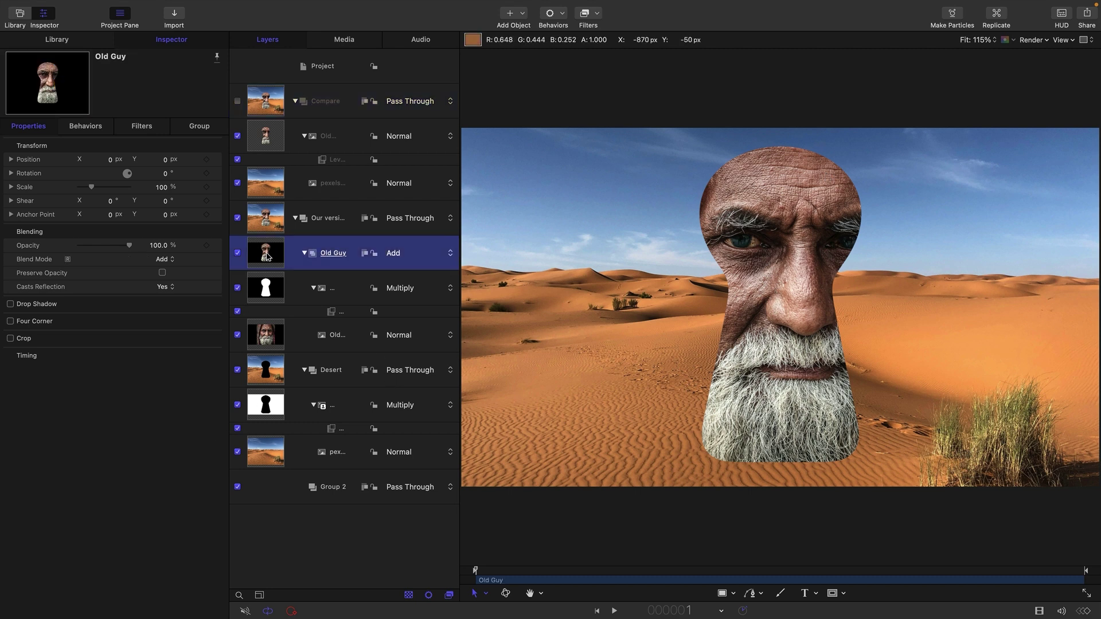
{"action": "left_click", "coordinate": [237, 253]}
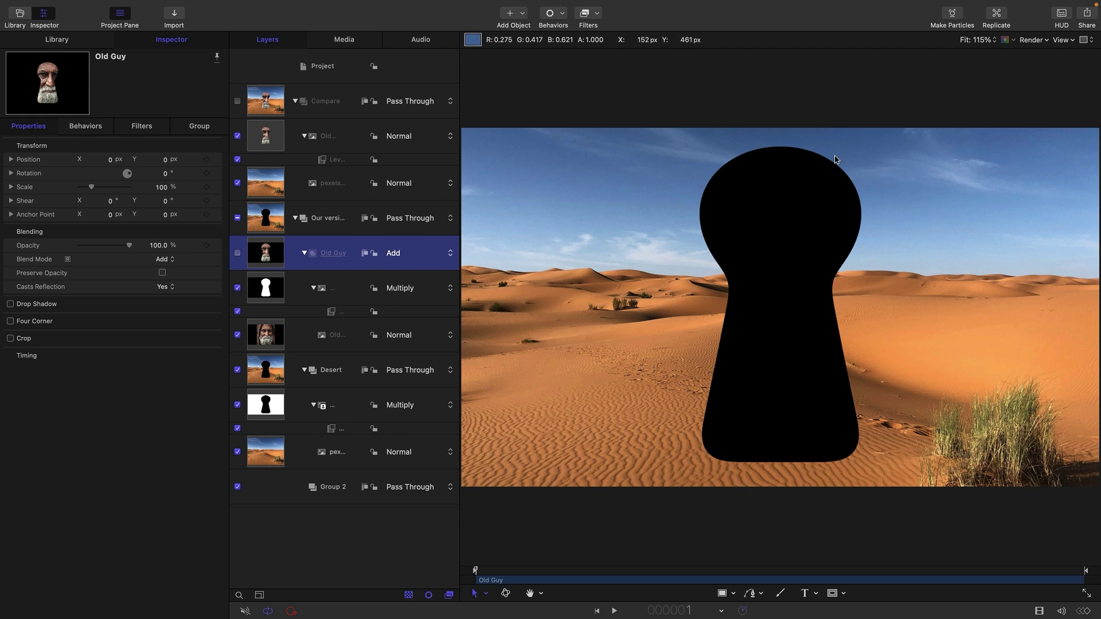
{"action": "left_click", "coordinate": [238, 253]}
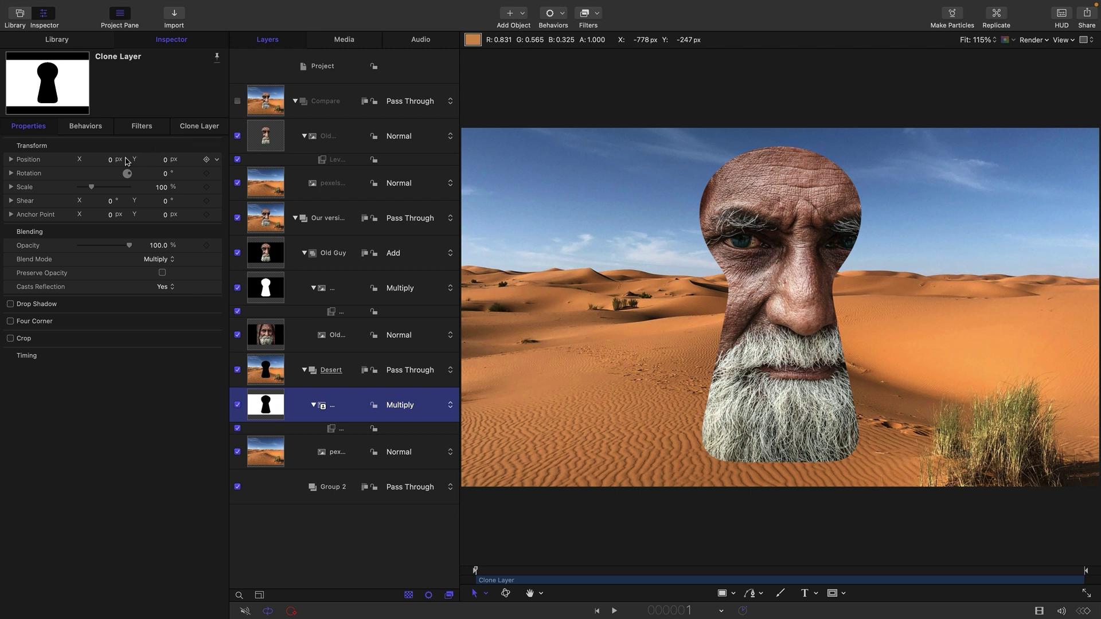
{"action": "left_click_drag", "start_coordinate": [112, 160], "coordinate": [105, 163]}
Set the keyhole Clone Layer's Position X back to 0.
{"action": "left_click", "coordinate": [103, 160]}
{"action": "type", "text": "0"}
{"action": "key", "text": "Return"}
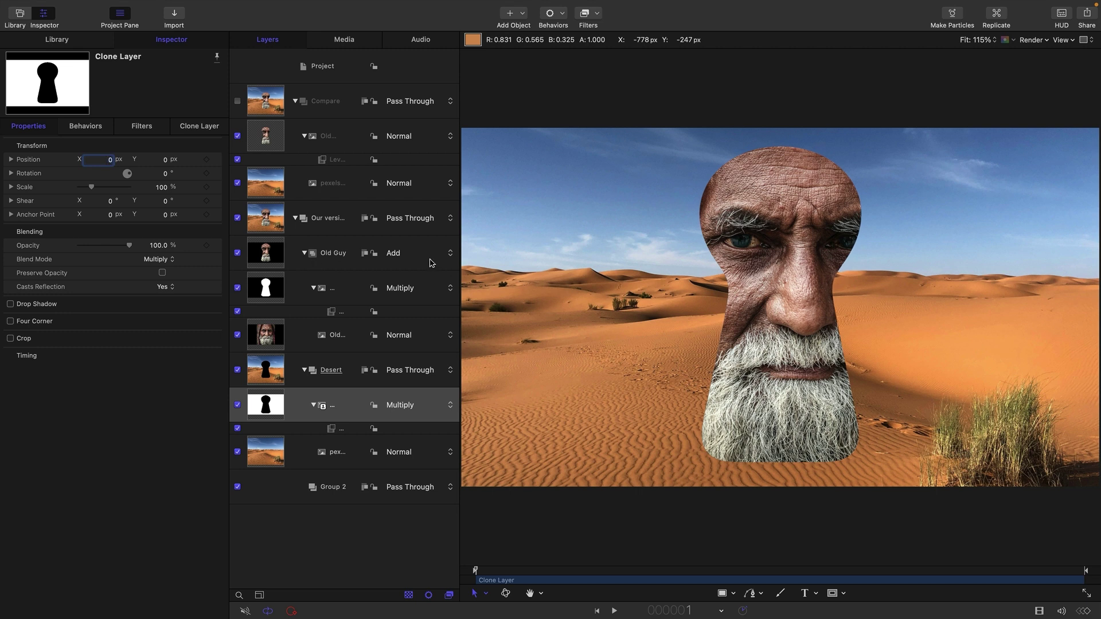
Change the Old Guy group's blend mode to Normal, toggling its visibility to check the cutout.
{"action": "left_click", "coordinate": [403, 254]}
{"action": "left_click", "coordinate": [419, 167]}
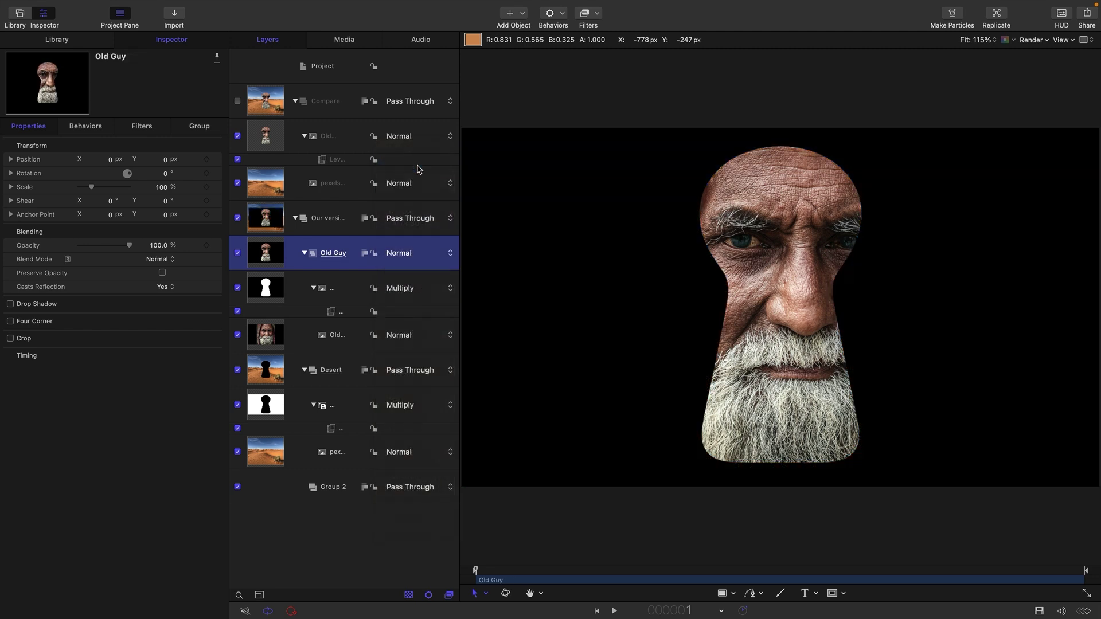
{"action": "left_click", "coordinate": [272, 298]}
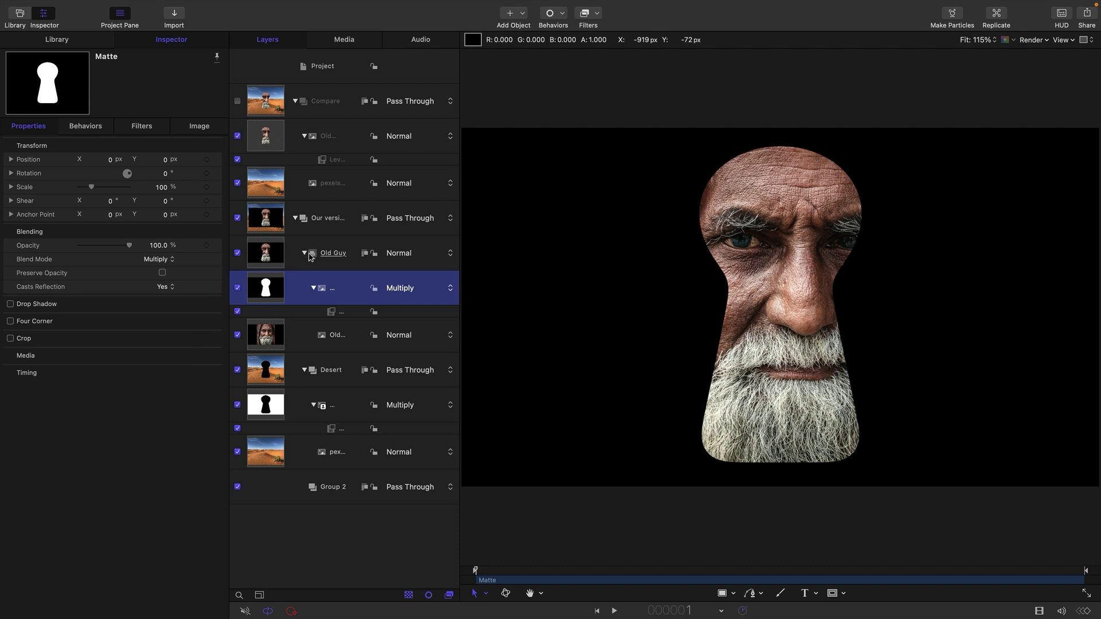
{"action": "left_click", "coordinate": [237, 254]}
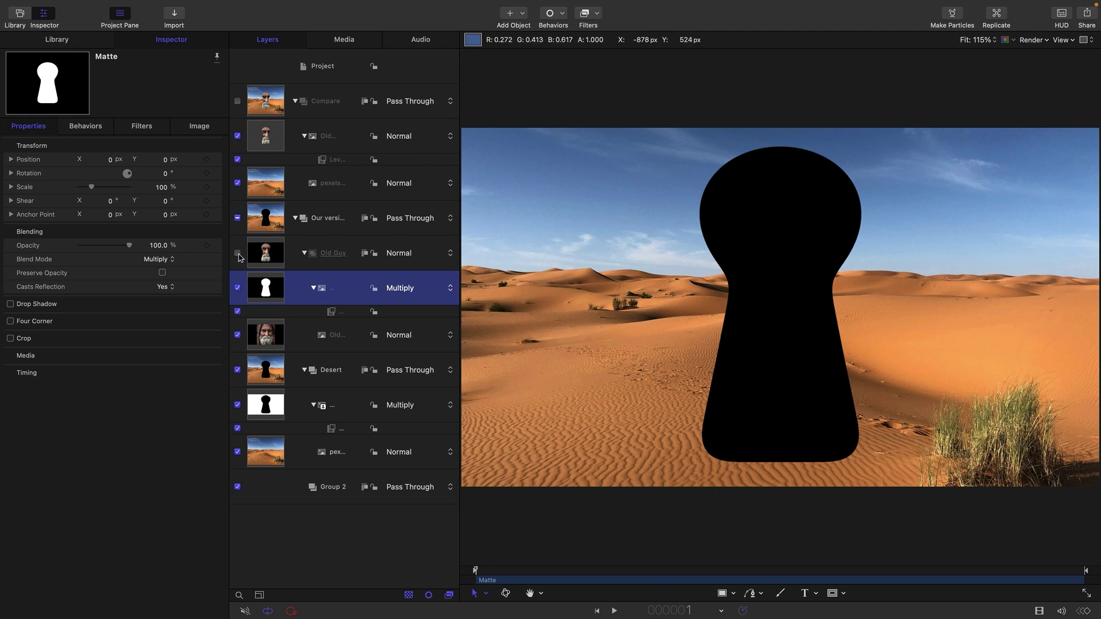
{"action": "left_click", "coordinate": [262, 255]}
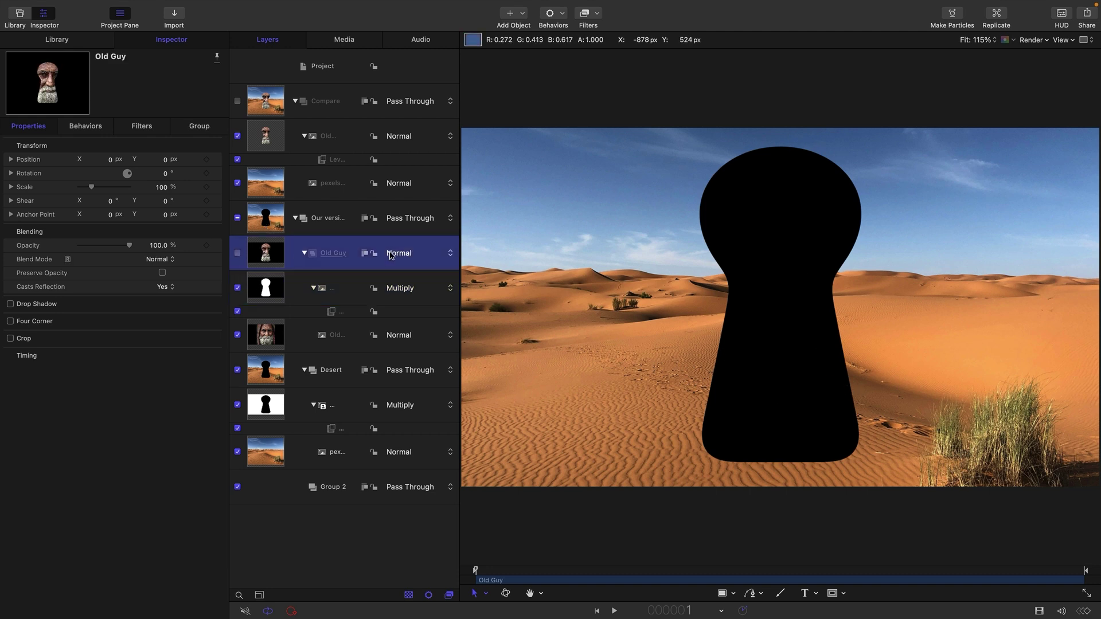
{"action": "left_click", "coordinate": [394, 255]}
{"action": "left_click", "coordinate": [237, 253]}
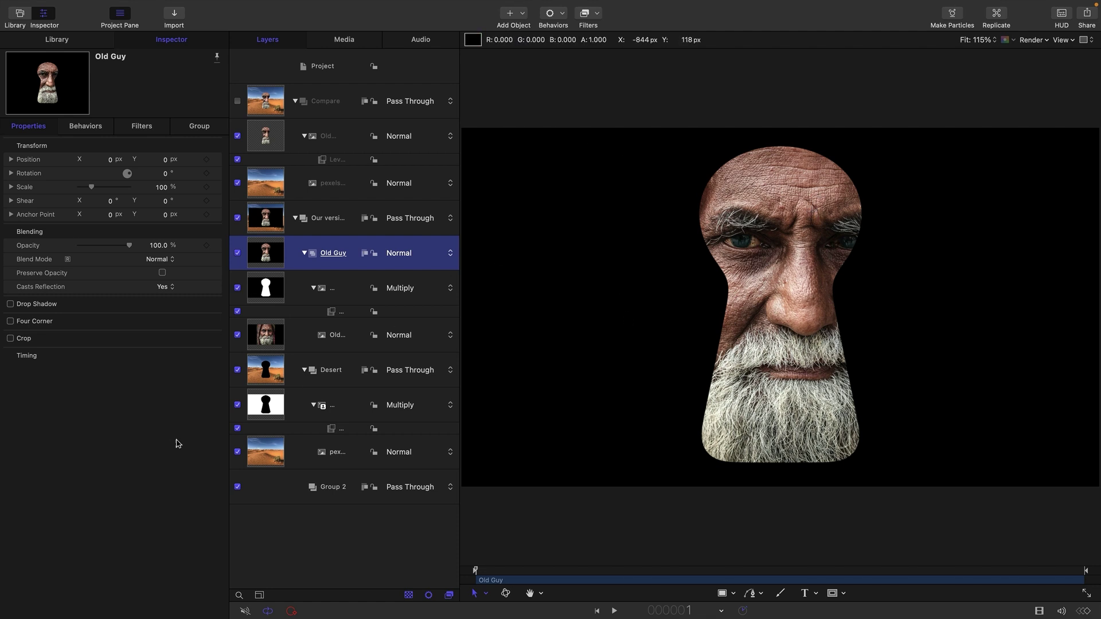
Switch Old Guy's blend mode to Add, then toggle the keyhole Multiply matte off and on to compare.
{"action": "left_click", "coordinate": [238, 253]}
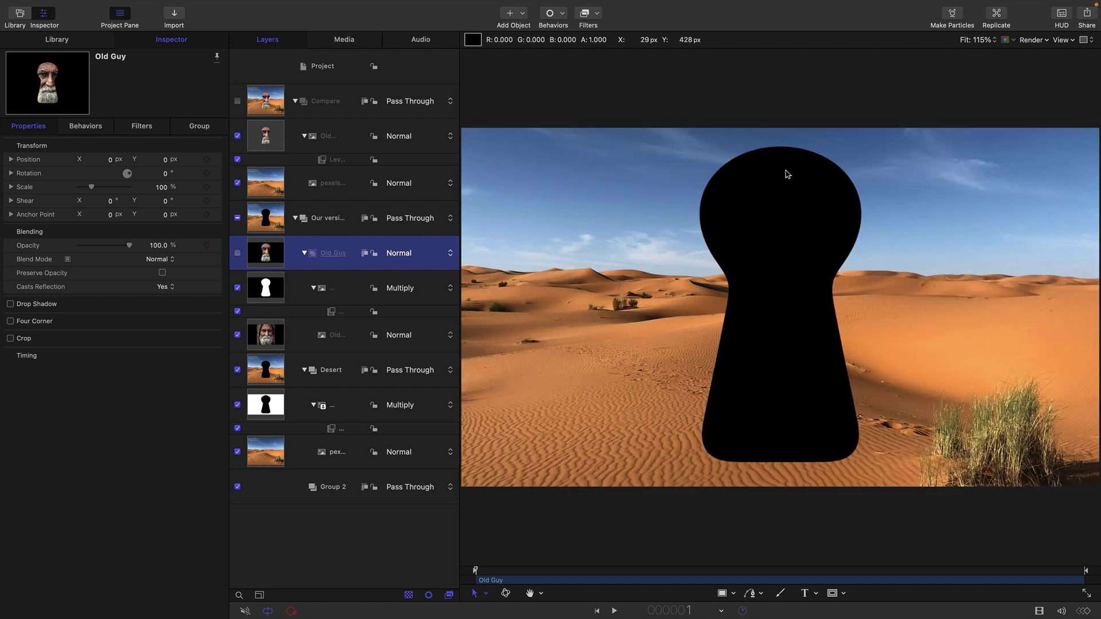
{"action": "left_click", "coordinate": [238, 255]}
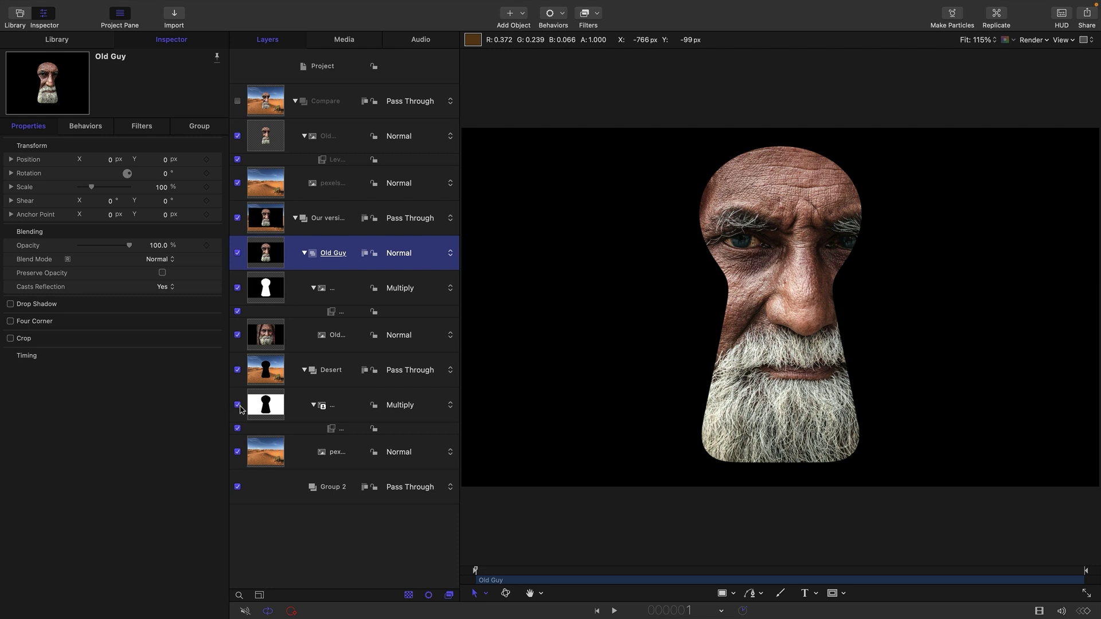
{"action": "left_click", "coordinate": [402, 236]}
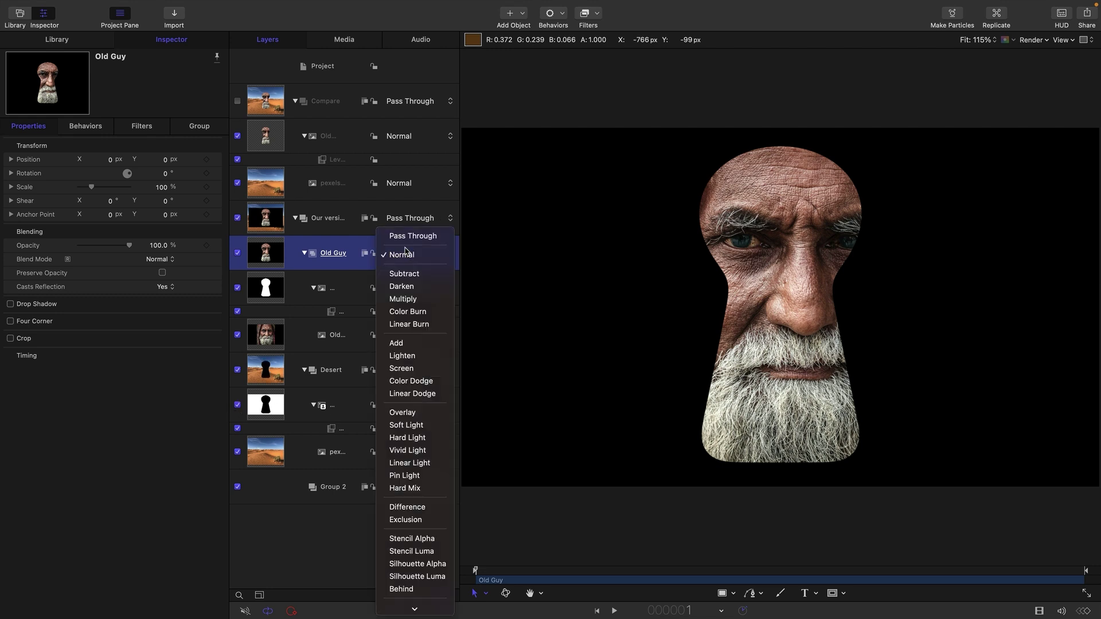
{"action": "left_click", "coordinate": [407, 342]}
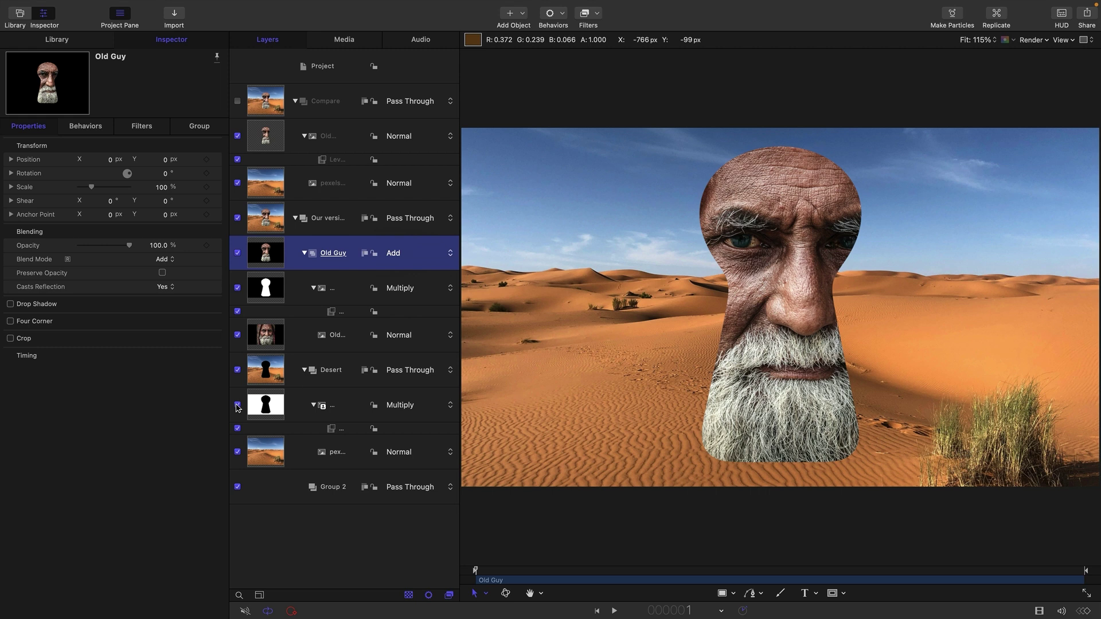
{"action": "left_click", "coordinate": [238, 405]}
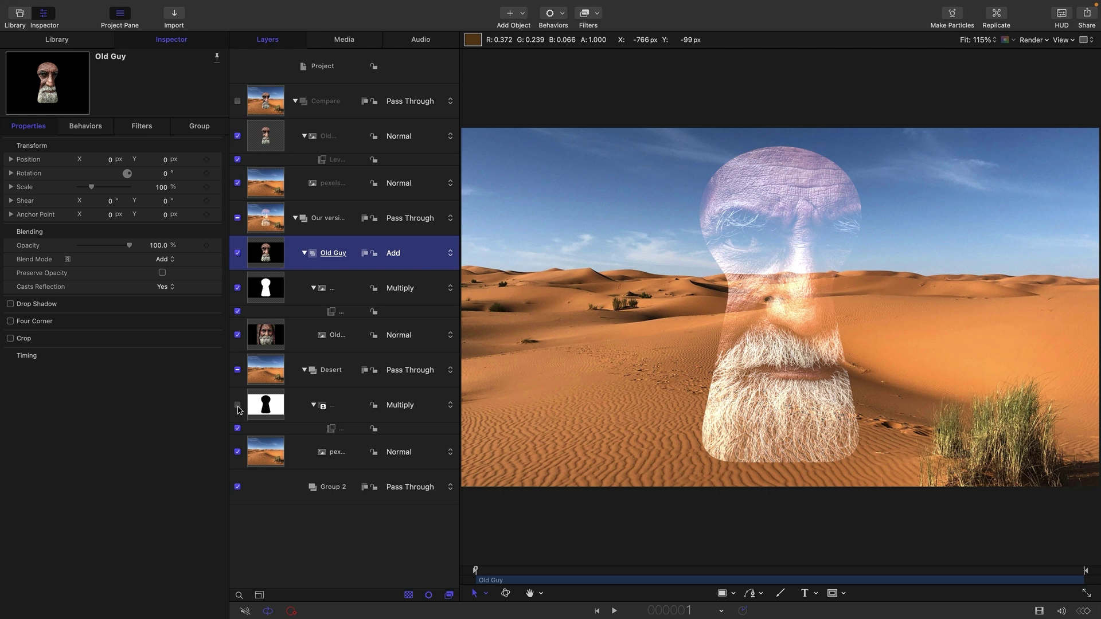
{"action": "left_click", "coordinate": [238, 406]}
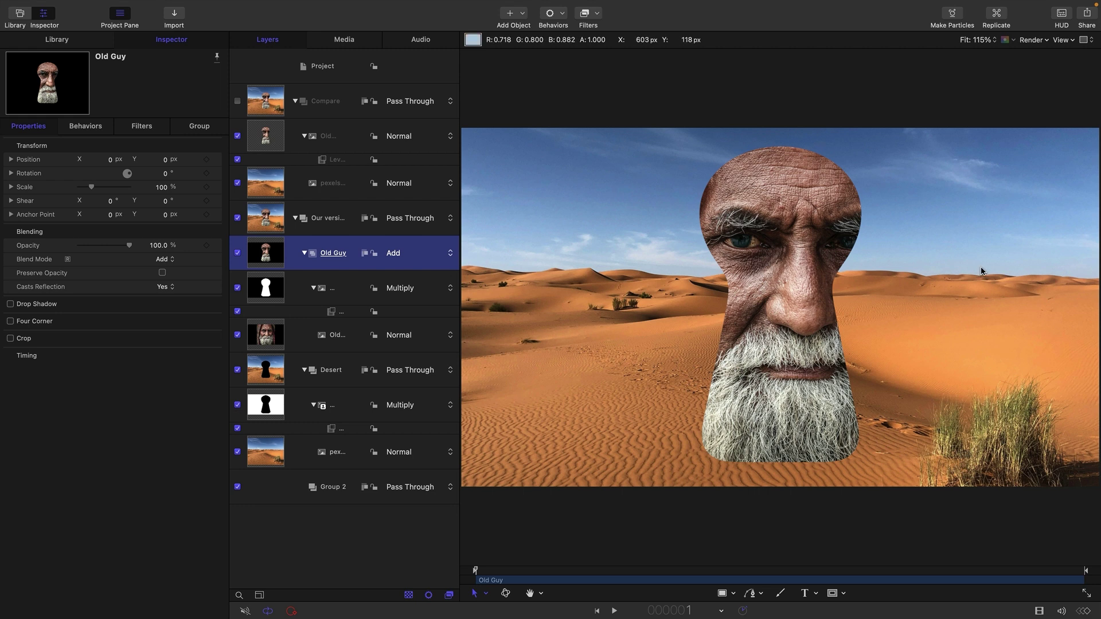